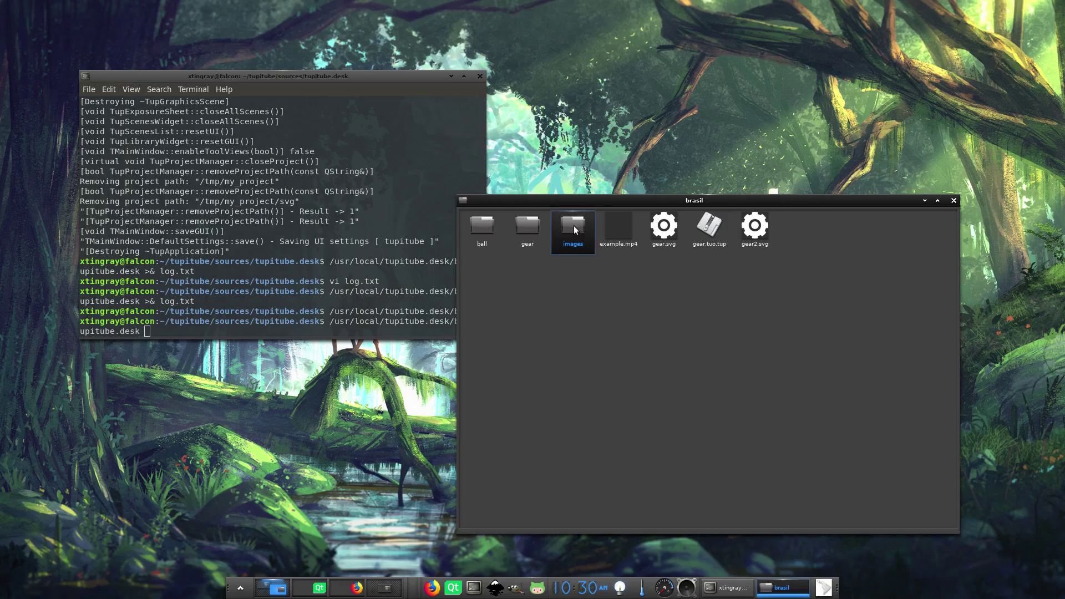
Open the images folder in brasil to show frames 1.png–13.png, then focus the terminal
{"action": "double_click", "coordinate": [575, 230]}
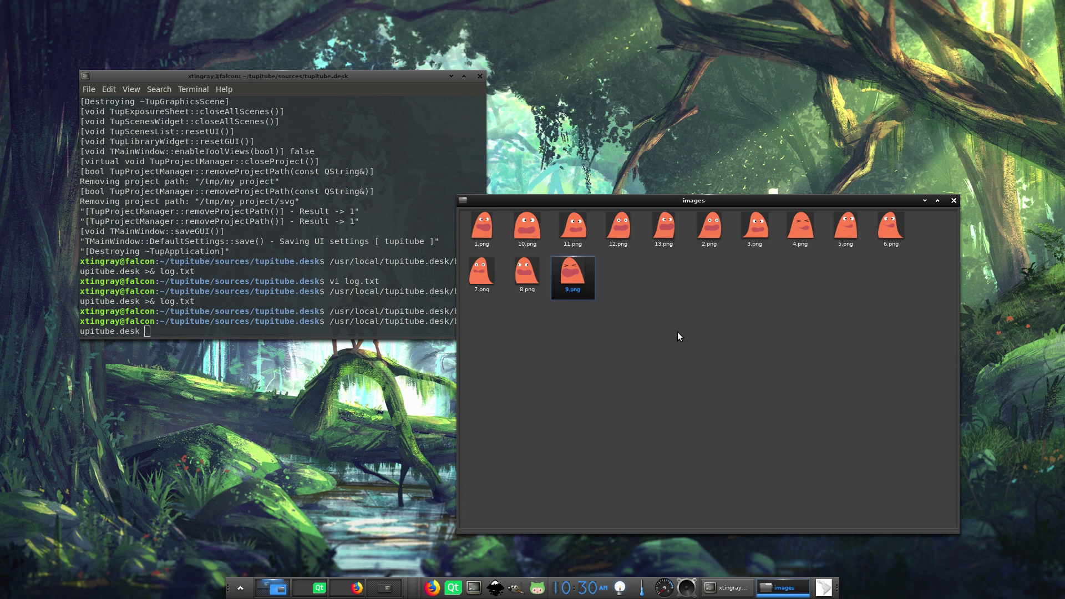
{"action": "left_click", "coordinate": [293, 249]}
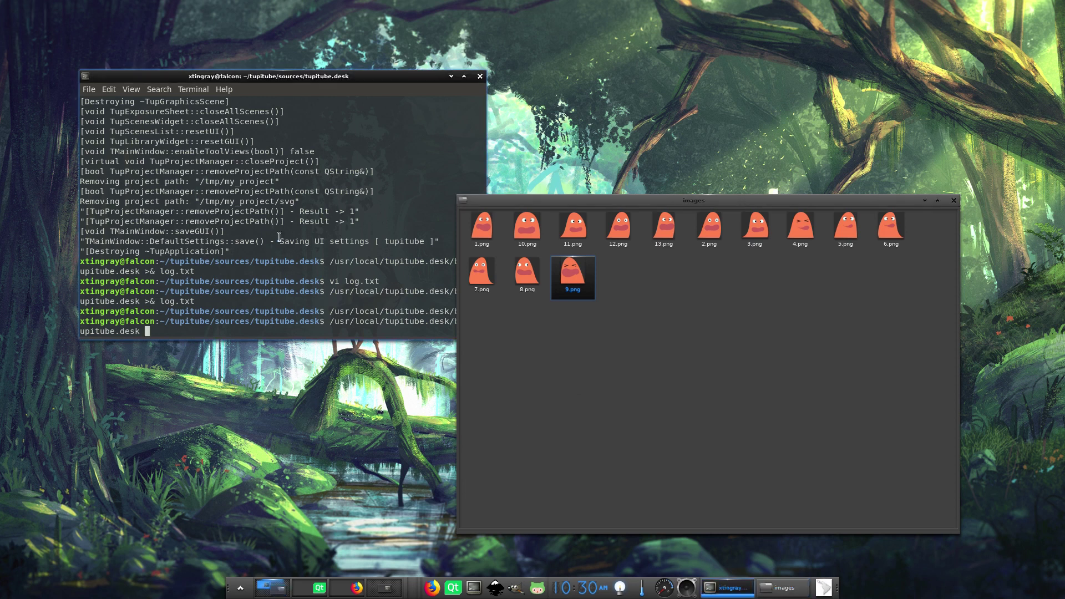
Launch tupitube.desk from the terminal, start the new my_project, and show its empty Library
{"action": "left_click", "coordinate": [303, 75]}
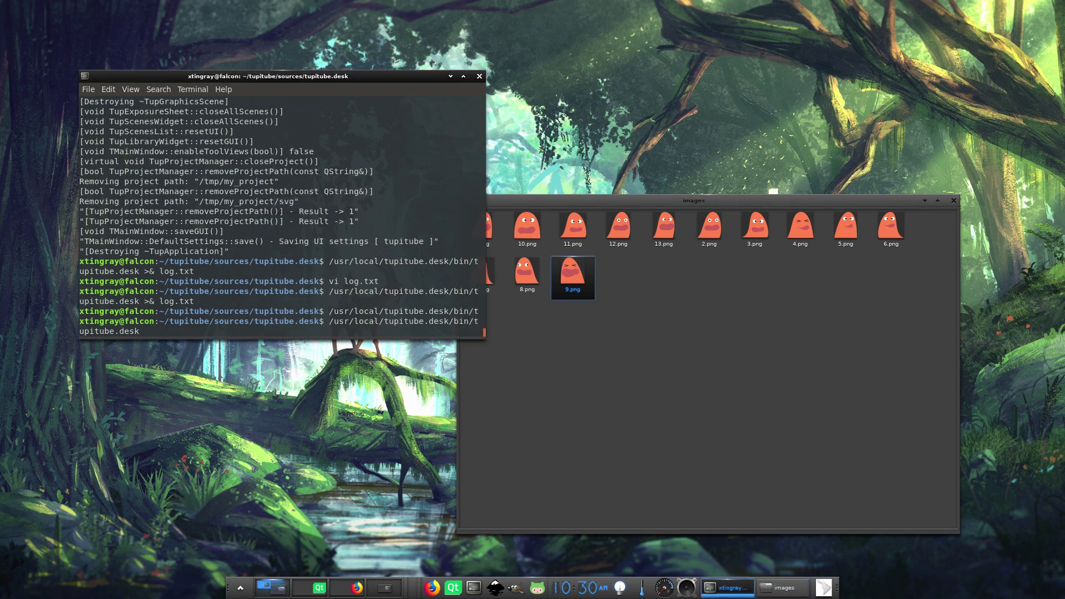
{"action": "key", "text": "Return"}
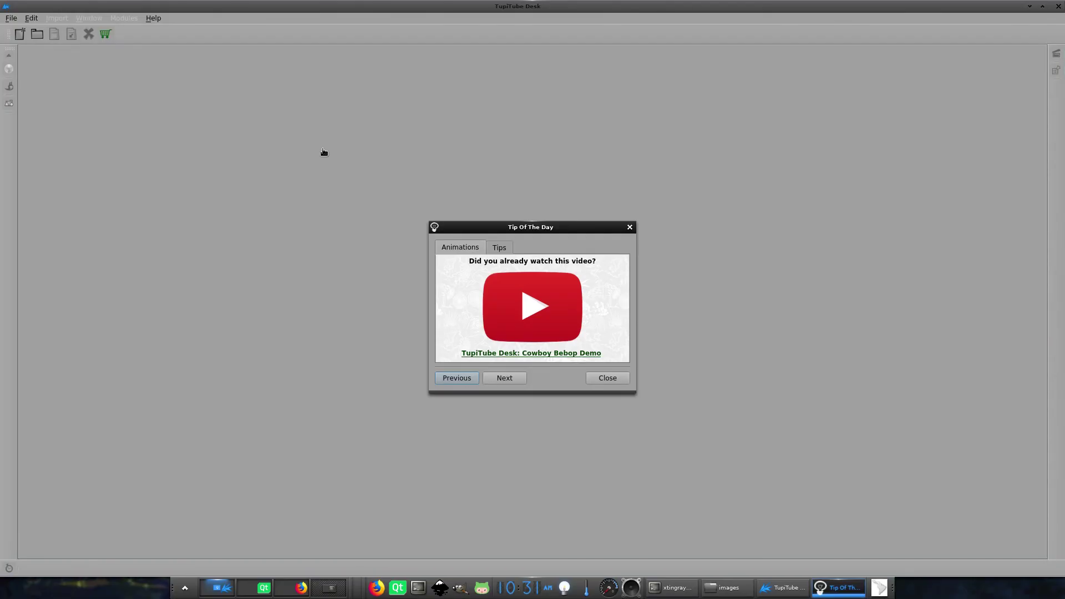
{"action": "left_click", "coordinate": [611, 379]}
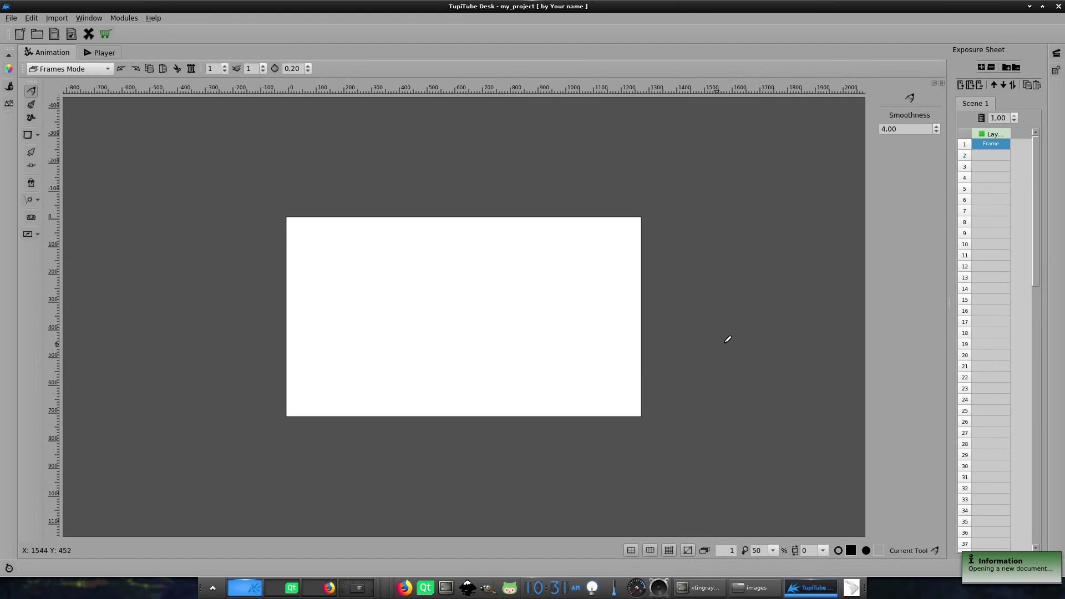
{"action": "left_click", "coordinate": [8, 104]}
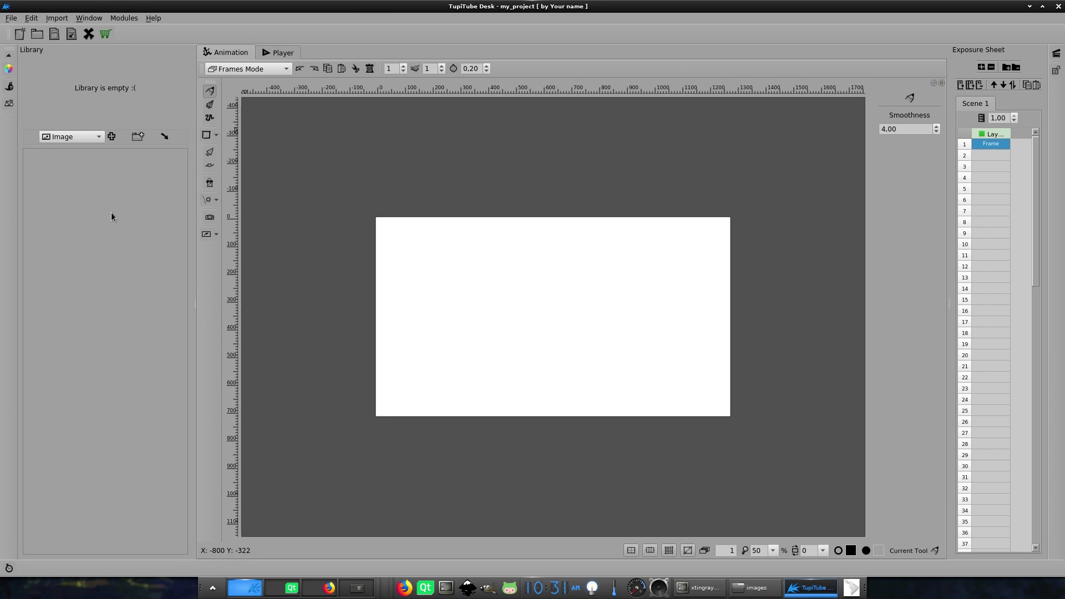
Set the Library import type to Image Sequence and bring up the images directory chooser
{"action": "left_click", "coordinate": [84, 136]}
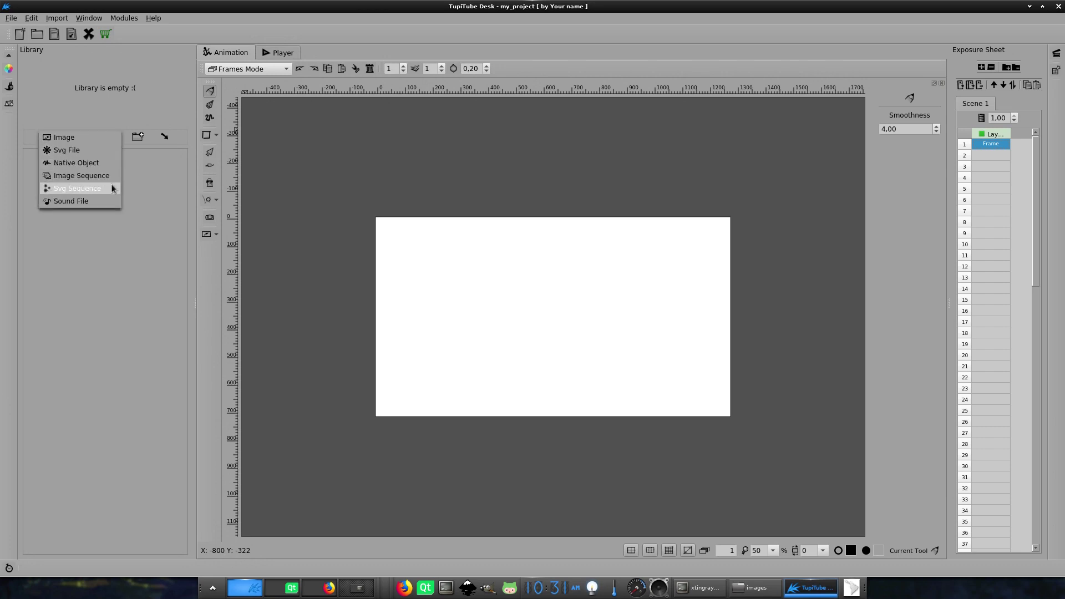
{"action": "left_click", "coordinate": [111, 178]}
{"action": "left_click", "coordinate": [116, 126]}
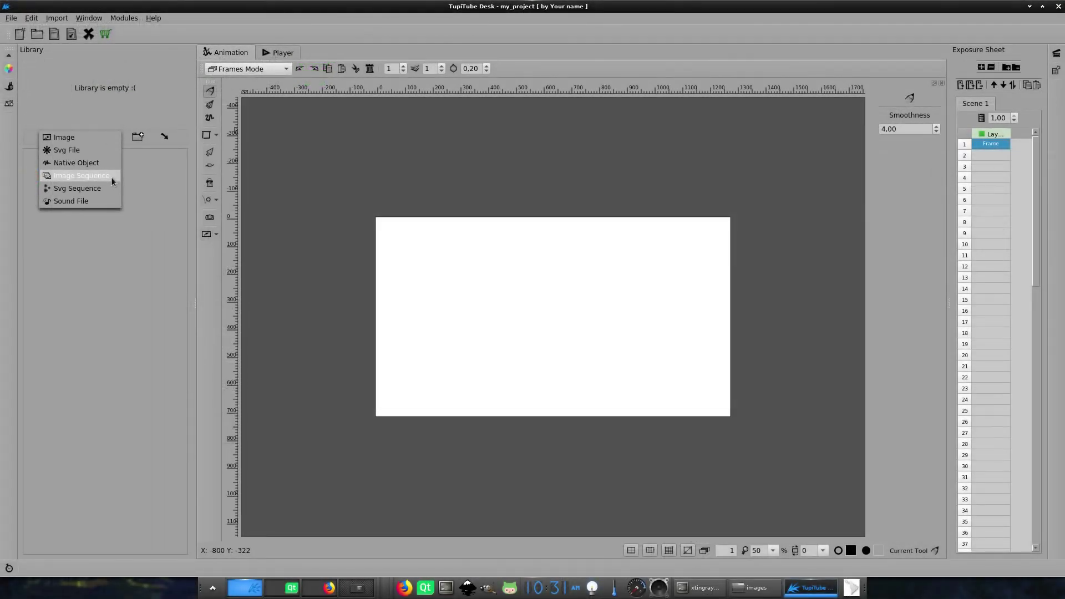
{"action": "left_click", "coordinate": [347, 346]}
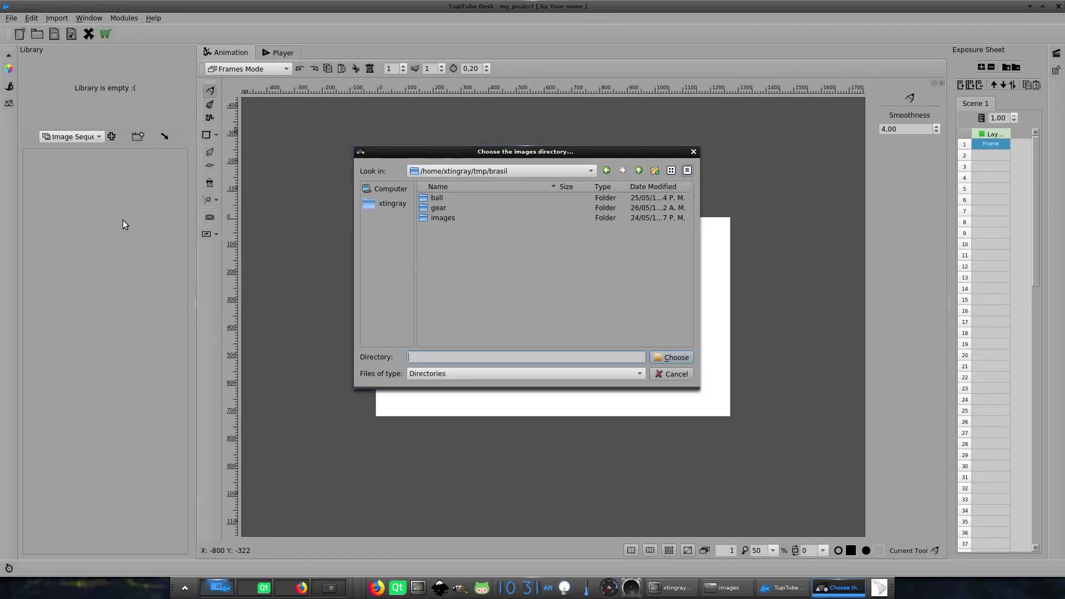
Select the images folder inside brasil as the sequence directory
{"action": "left_click", "coordinate": [447, 218]}
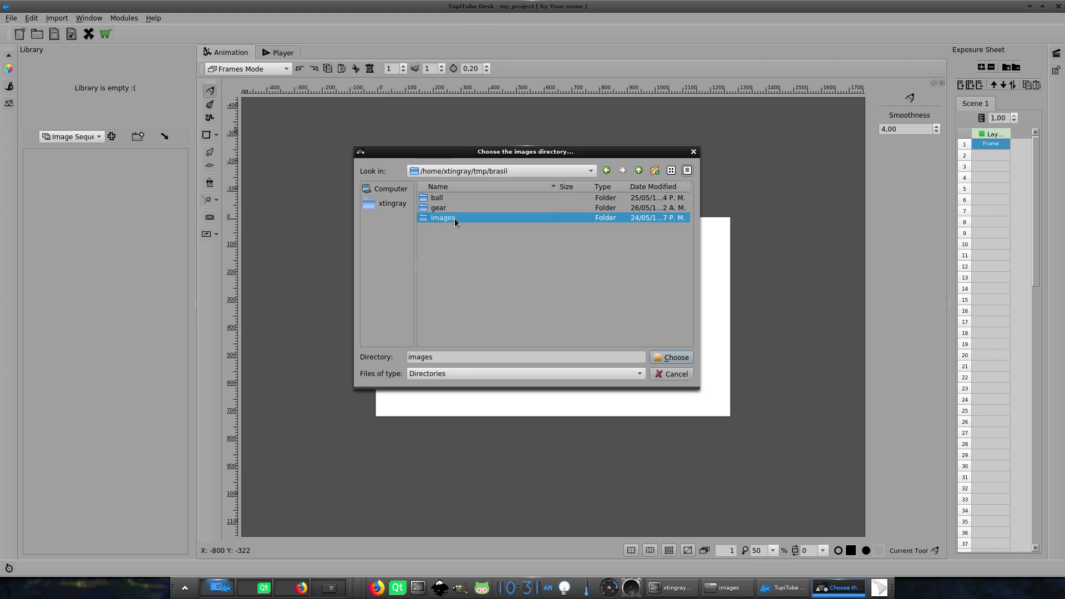
Confirm the images folder and accept resizing the 13 oversized images into frames 1–13
{"action": "key", "text": "Return"}
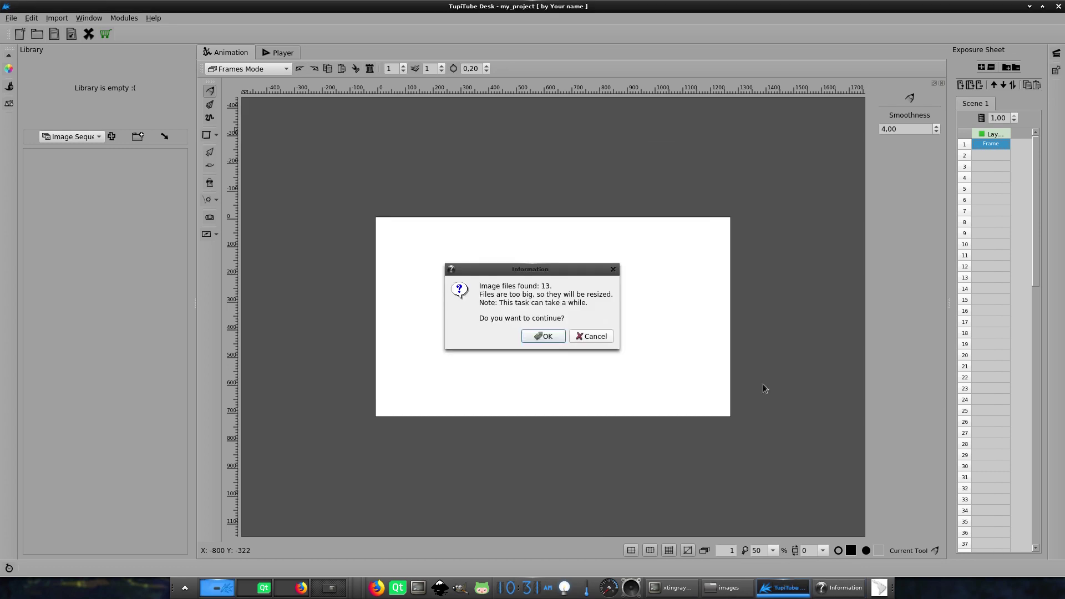
{"action": "key", "text": "Return"}
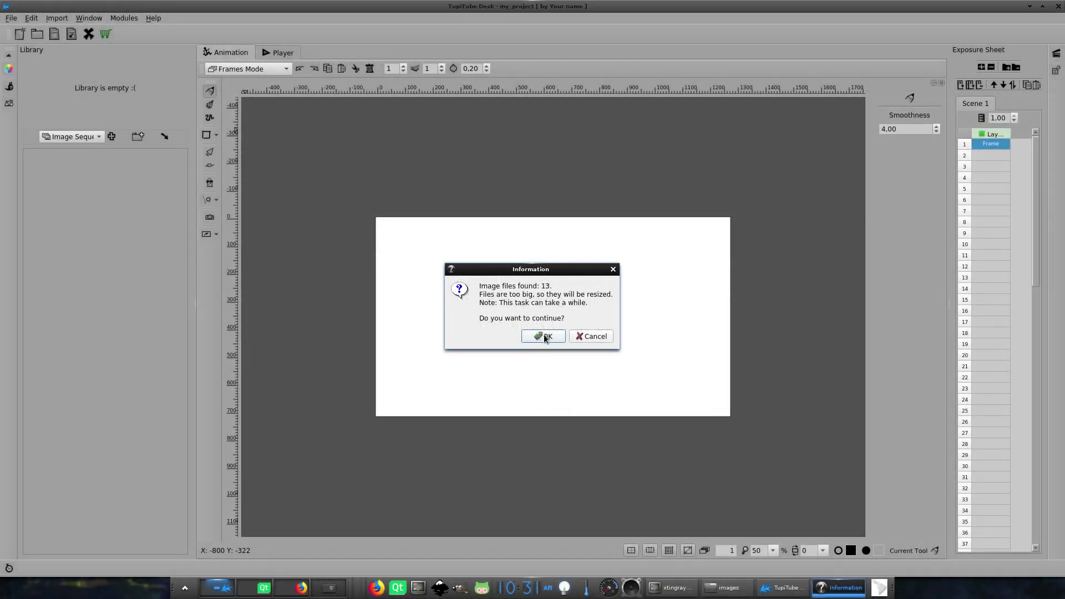
{"action": "left_click", "coordinate": [543, 337]}
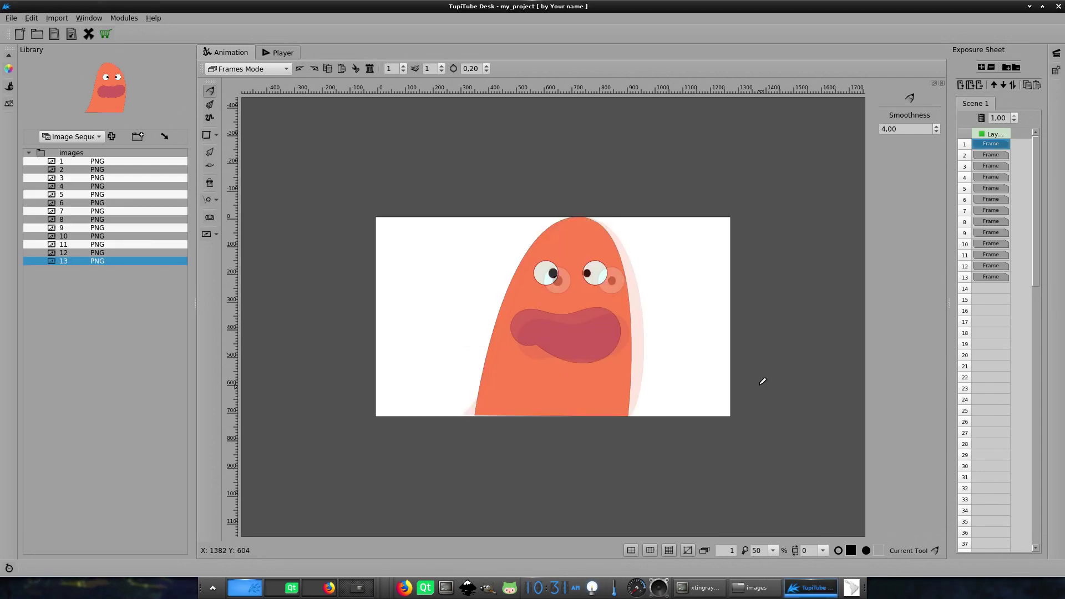
Step through the imported blob images in the Library, starting from item 1
{"action": "left_click", "coordinate": [61, 164]}
{"action": "key", "text": "Down"}
{"action": "key", "text": "Down"}
{"action": "key", "text": "Down"}
{"action": "key", "text": "Down"}
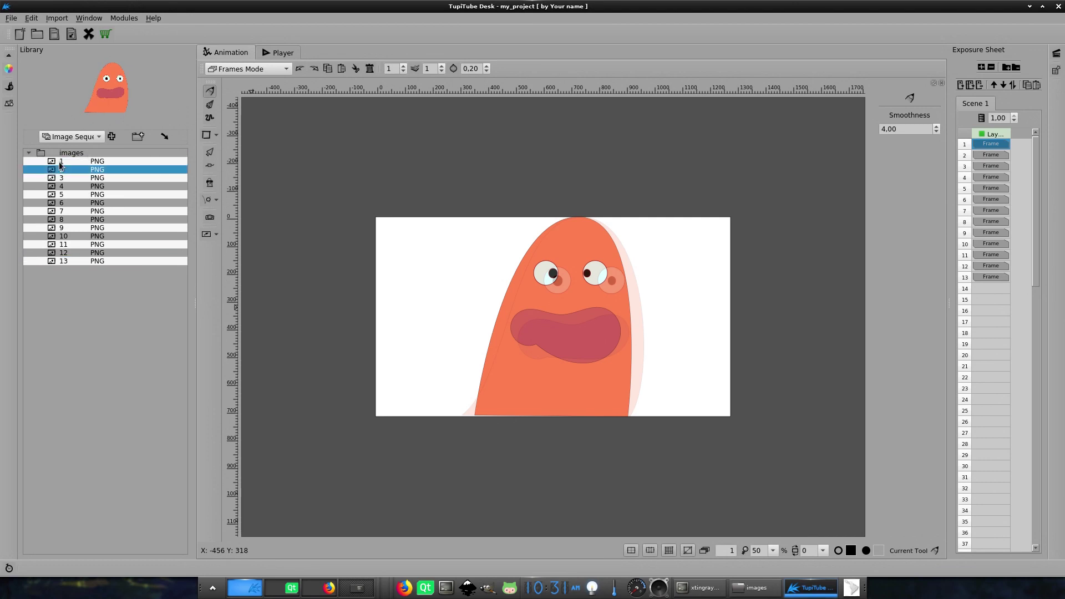
{"action": "key", "text": "Down"}
{"action": "key", "text": "Down"}
{"action": "key", "text": "Down"}
{"action": "key", "text": "Down"}
{"action": "key", "text": "Down"}
{"action": "key", "text": "Down"}
{"action": "key", "text": "Down"}
{"action": "key", "text": "Down"}
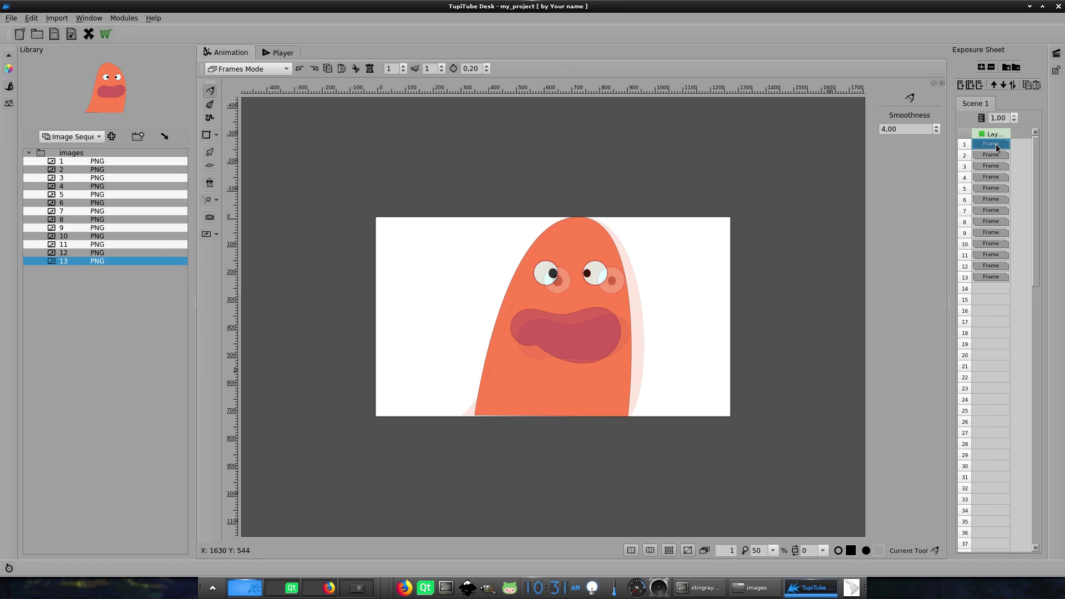
Step through Exposure Sheet frames 1 to 13, then play the scene in the Player
{"action": "key", "text": "Down"}
{"action": "key", "text": "Down"}
{"action": "key", "text": "Down"}
{"action": "key", "text": "Down"}
{"action": "key", "text": "Down"}
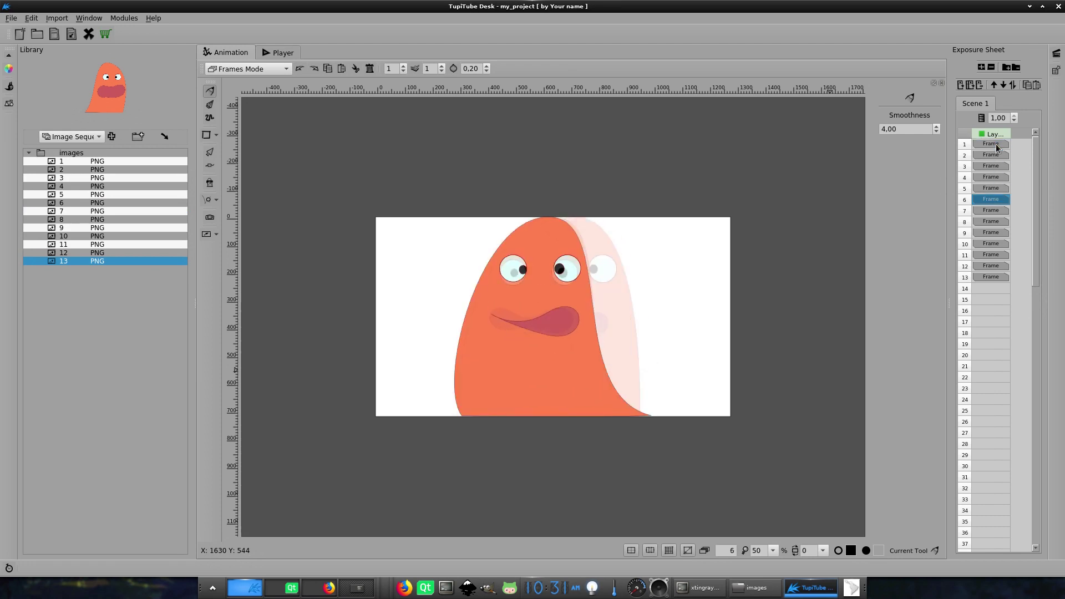
{"action": "key", "text": "Down"}
{"action": "key", "text": "Down"}
{"action": "key", "text": "Down"}
{"action": "key", "text": "Down"}
{"action": "key", "text": "Down"}
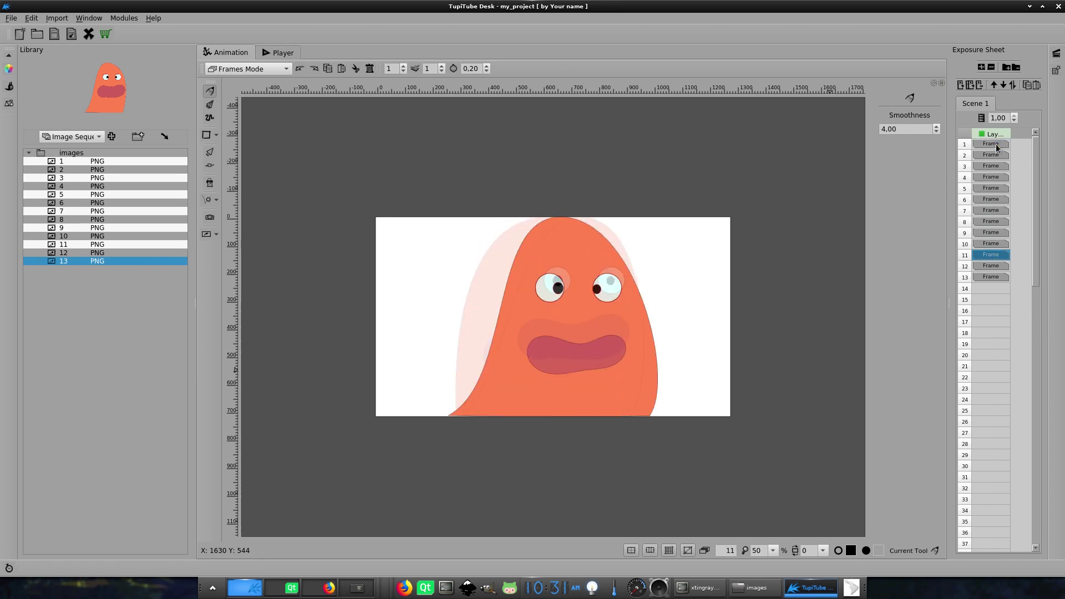
{"action": "key", "text": "Down"}
{"action": "key", "text": "Down"}
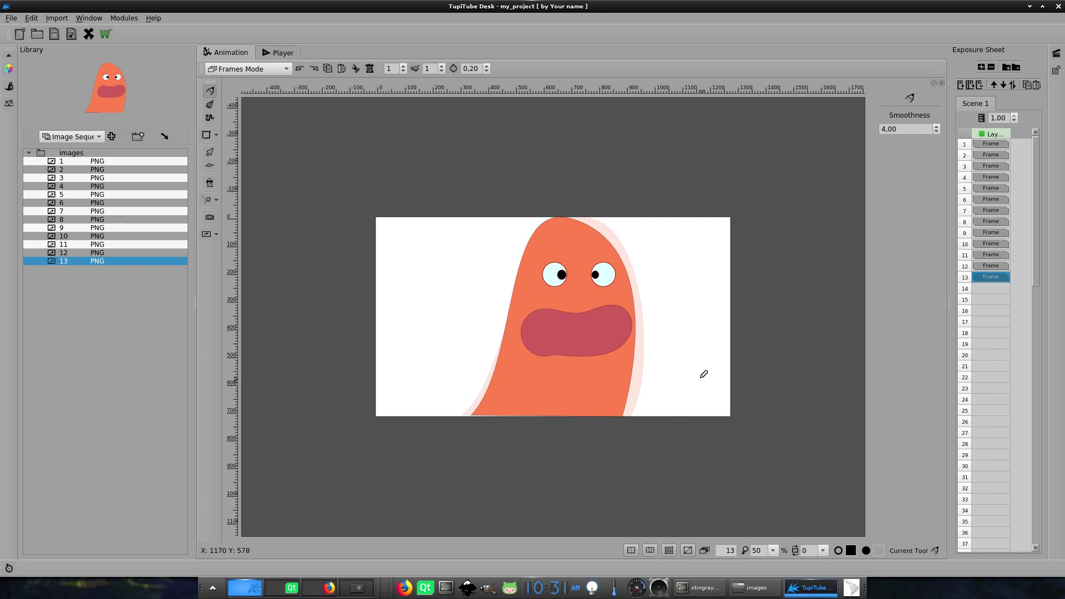
{"action": "key", "text": "ctrl+2"}
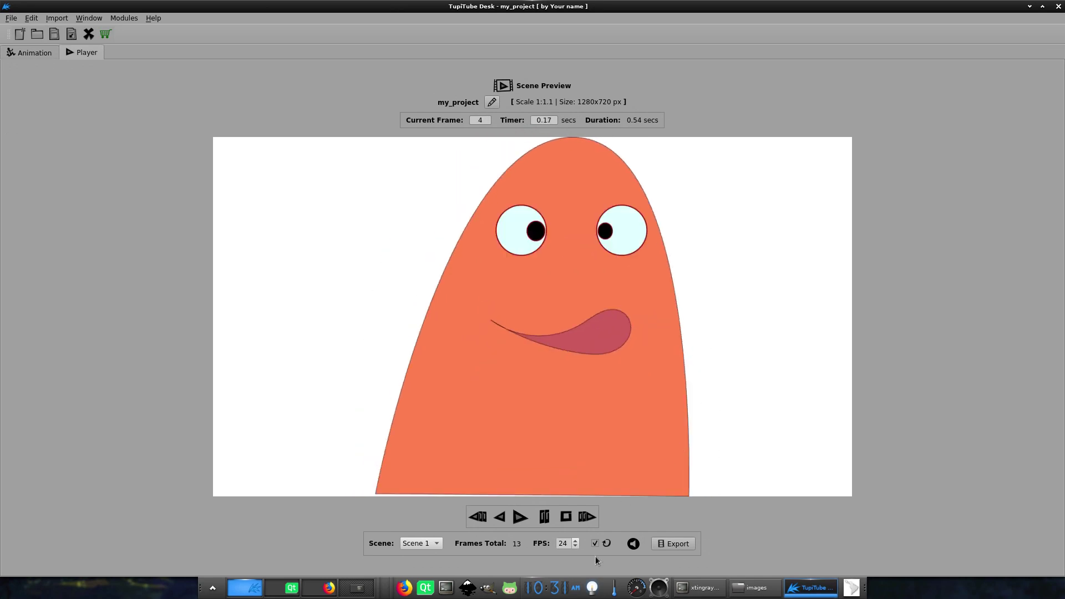
Set the Player's playback rate to 8 FPS
{"action": "left_click", "coordinate": [569, 543]}
{"action": "type", "text": "8"}
{"action": "key", "text": "Return"}
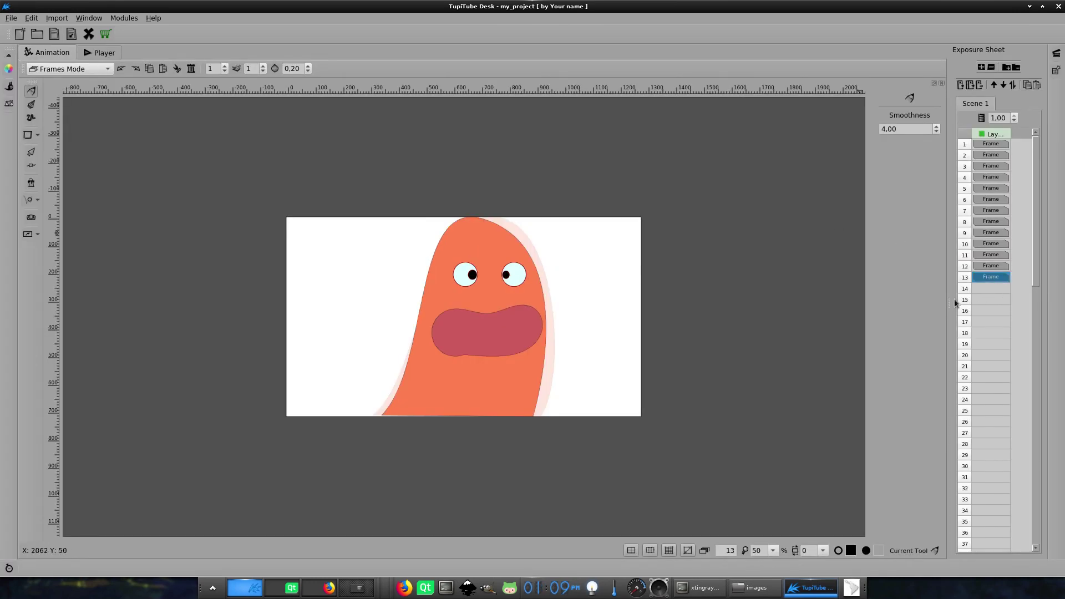
Widen the Exposure Sheet, add a second layer, and pick the Line tool on its frame 1
{"action": "left_click_drag", "start_coordinate": [949, 302], "coordinate": [864, 304]}
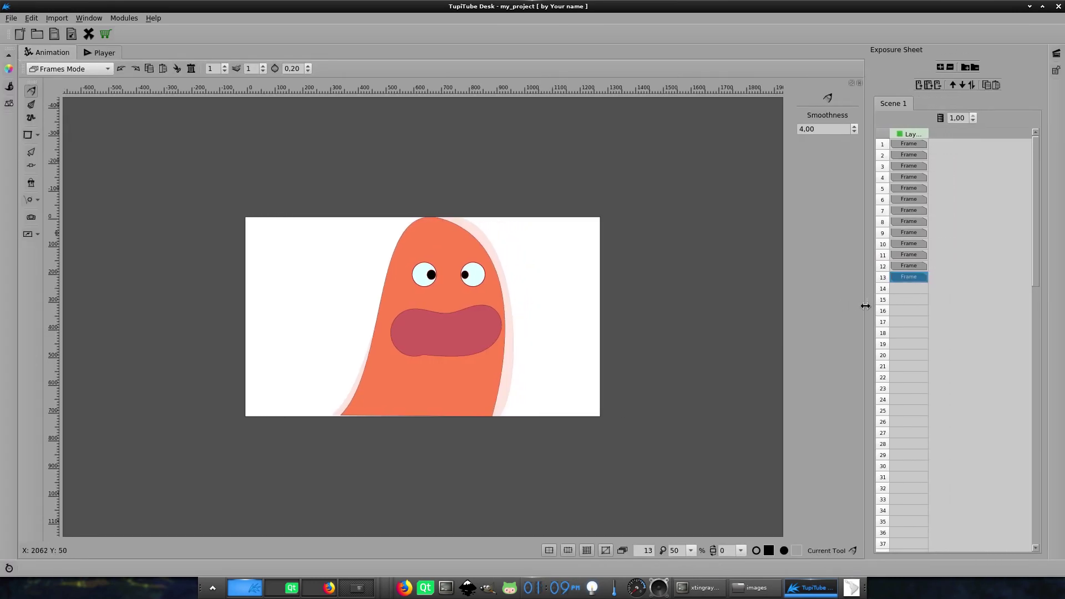
{"action": "left_click", "coordinate": [940, 67]}
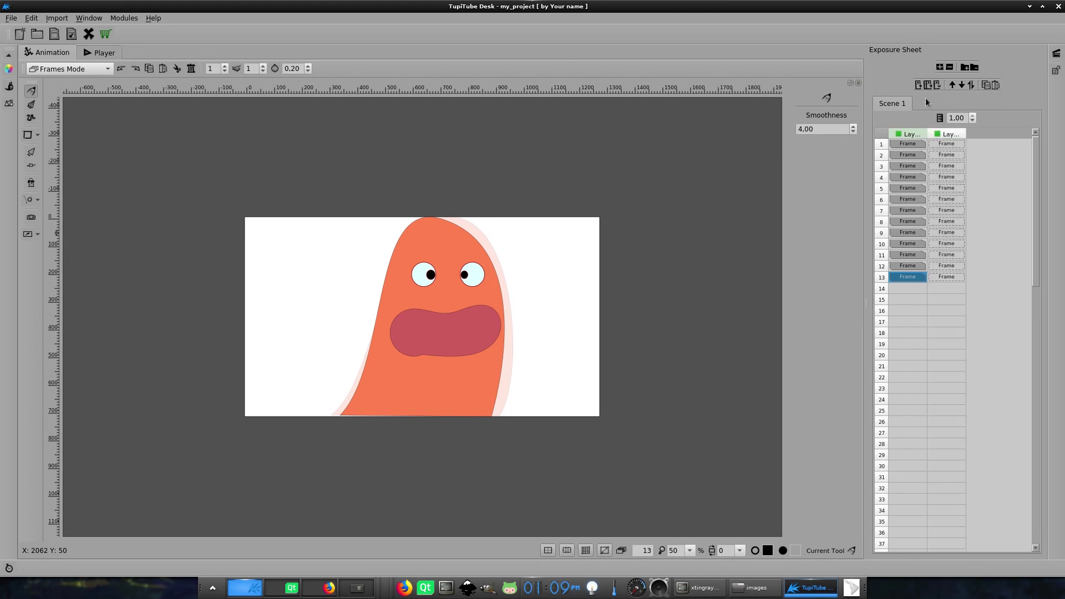
{"action": "left_click", "coordinate": [950, 145]}
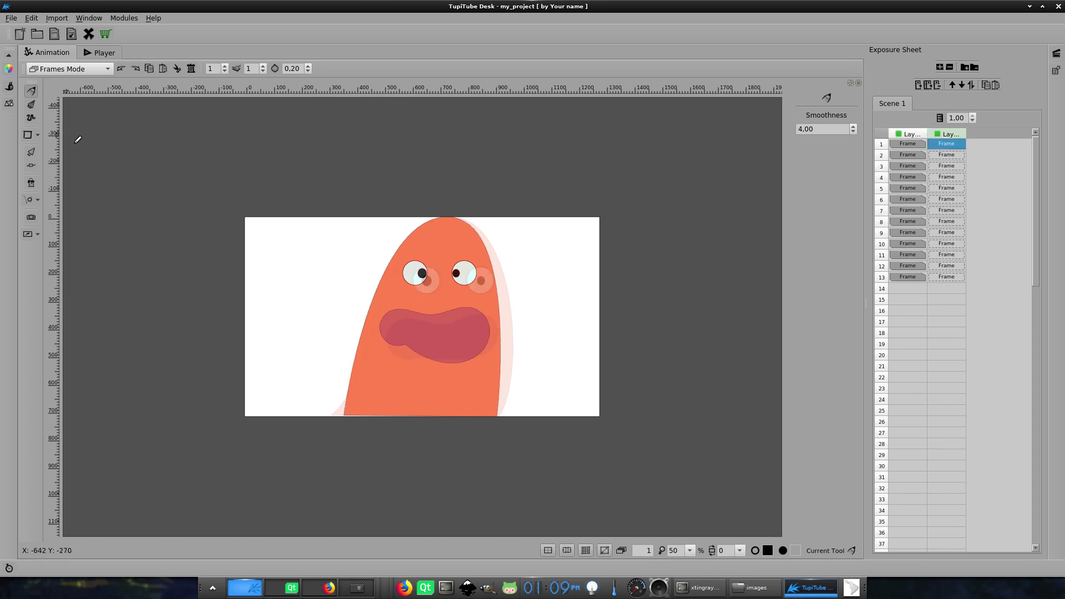
{"action": "left_click", "coordinate": [35, 142]}
{"action": "left_click", "coordinate": [83, 164]}
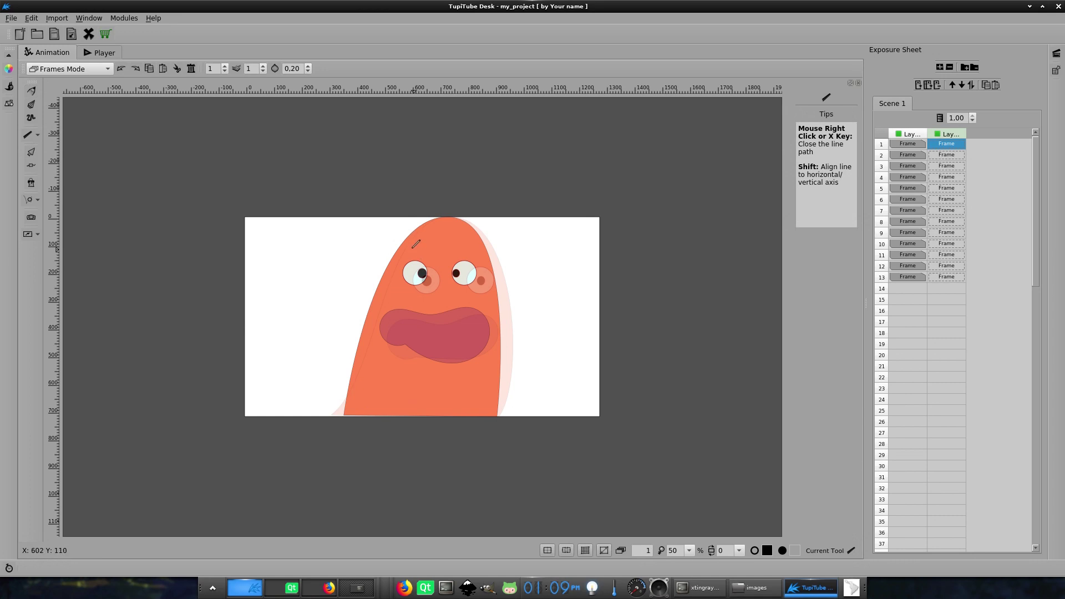
Draw black eyebrow lines above the blob's eyes on frames 1 to 4
{"action": "left_click", "coordinate": [431, 260]}
{"action": "right_click", "coordinate": [464, 256]}
{"action": "right_click", "coordinate": [491, 241]}
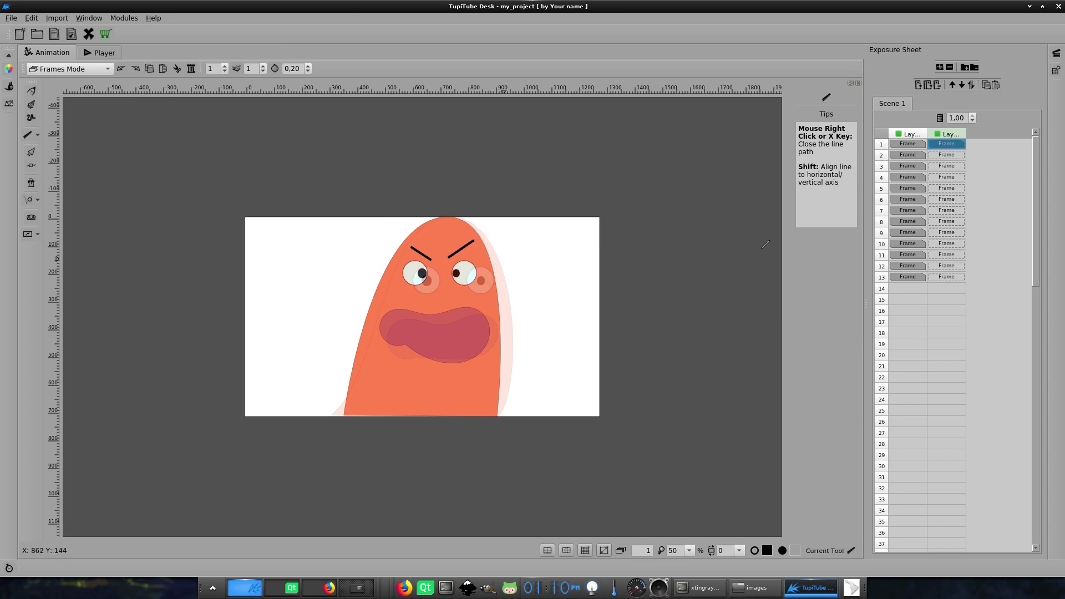
{"action": "left_click", "coordinate": [947, 154]}
{"action": "left_click", "coordinate": [463, 254]}
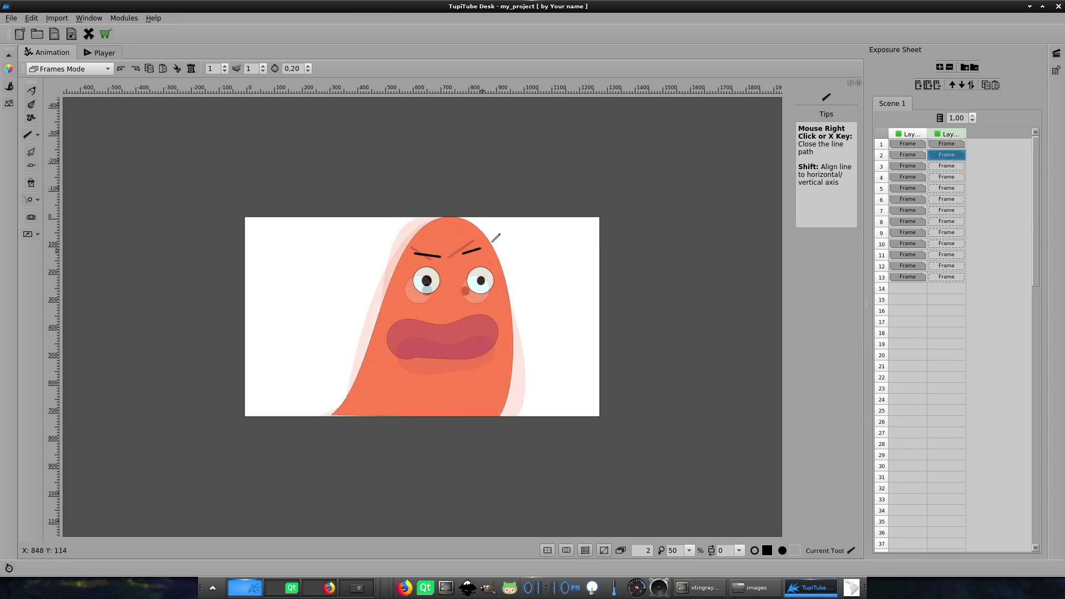
{"action": "left_click", "coordinate": [947, 166]}
{"action": "left_click", "coordinate": [421, 253]}
{"action": "right_click", "coordinate": [440, 267]}
{"action": "left_click", "coordinate": [462, 266]}
{"action": "right_click", "coordinate": [486, 248]}
{"action": "left_click", "coordinate": [947, 177]}
{"action": "left_click", "coordinate": [403, 262]}
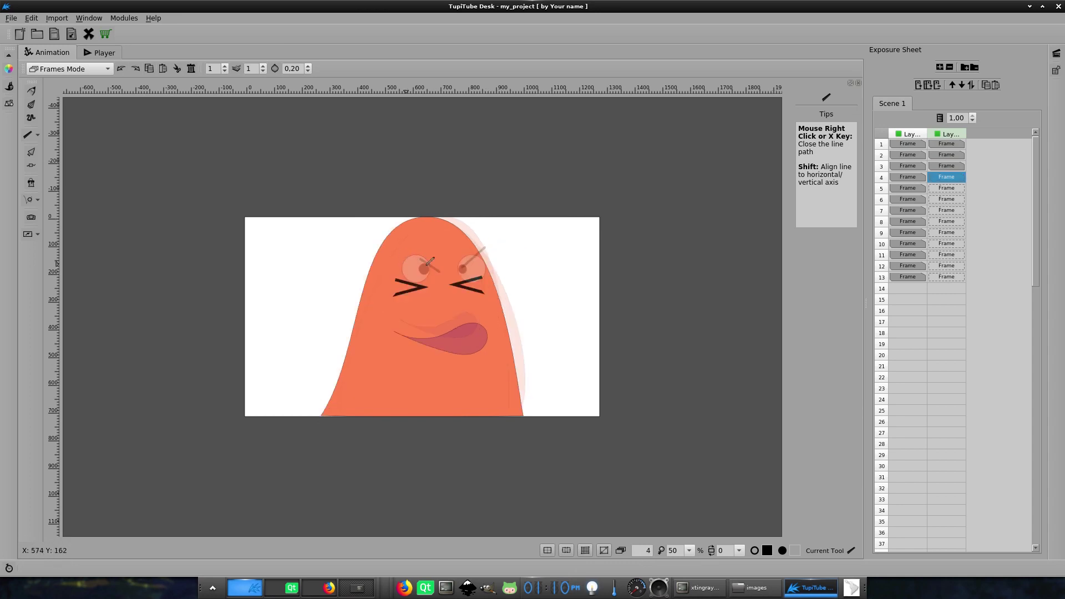
{"action": "right_click", "coordinate": [439, 270]}
{"action": "left_click", "coordinate": [455, 266]}
{"action": "right_click", "coordinate": [482, 245]}
Draw the eyebrow lines on frames 5 to 8 of the new layer
{"action": "left_click", "coordinate": [946, 188]}
{"action": "left_click", "coordinate": [404, 247]}
{"action": "right_click", "coordinate": [441, 237]}
{"action": "left_click", "coordinate": [463, 238]}
{"action": "right_click", "coordinate": [488, 250]}
{"action": "left_click", "coordinate": [946, 199]}
{"action": "left_click", "coordinate": [372, 243]}
{"action": "right_click", "coordinate": [395, 240]}
{"action": "left_click", "coordinate": [421, 236]}
{"action": "left_click", "coordinate": [449, 248]}
{"action": "right_click", "coordinate": [481, 254]}
{"action": "left_click", "coordinate": [947, 210]}
{"action": "left_click", "coordinate": [369, 250]}
{"action": "right_click", "coordinate": [394, 236]}
{"action": "left_click", "coordinate": [947, 221]}
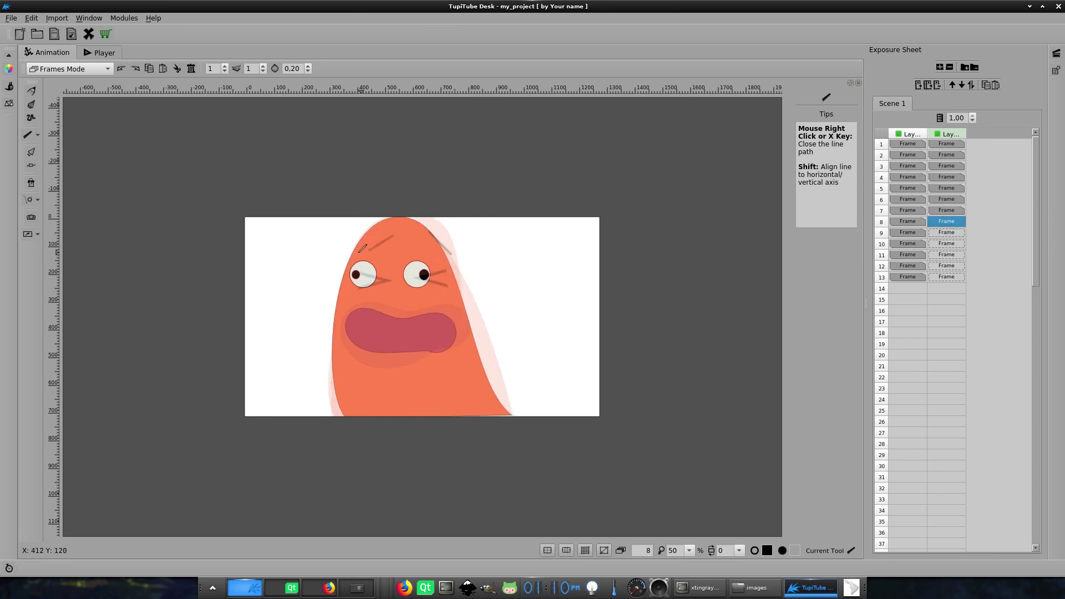
{"action": "left_click", "coordinate": [350, 257]}
{"action": "right_click", "coordinate": [374, 239]}
Draw the eyebrow lines on frames 9 to 12 and begin the left eyebrow on frame 13
{"action": "left_click", "coordinate": [962, 236]}
{"action": "left_click", "coordinate": [374, 247]}
{"action": "right_click", "coordinate": [397, 258]}
{"action": "left_click", "coordinate": [414, 253]}
{"action": "right_click", "coordinate": [447, 242]}
{"action": "left_click", "coordinate": [946, 244]}
{"action": "left_click", "coordinate": [381, 253]}
{"action": "left_click", "coordinate": [406, 241]}
{"action": "right_click", "coordinate": [453, 257]}
{"action": "left_click", "coordinate": [947, 255]}
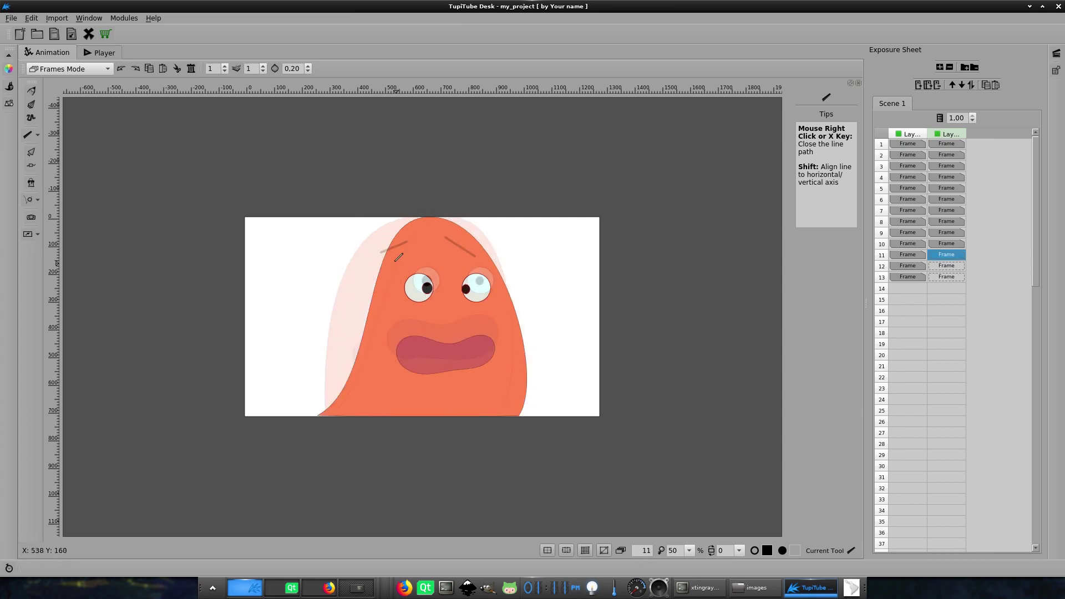
{"action": "left_click", "coordinate": [394, 268]}
{"action": "right_click", "coordinate": [417, 252]}
{"action": "left_click", "coordinate": [961, 265]}
{"action": "left_click", "coordinate": [410, 255]}
{"action": "right_click", "coordinate": [428, 243]}
{"action": "left_click", "coordinate": [458, 234]}
{"action": "right_click", "coordinate": [486, 253]}
{"action": "left_click", "coordinate": [955, 278]}
{"action": "left_click", "coordinate": [408, 248]}
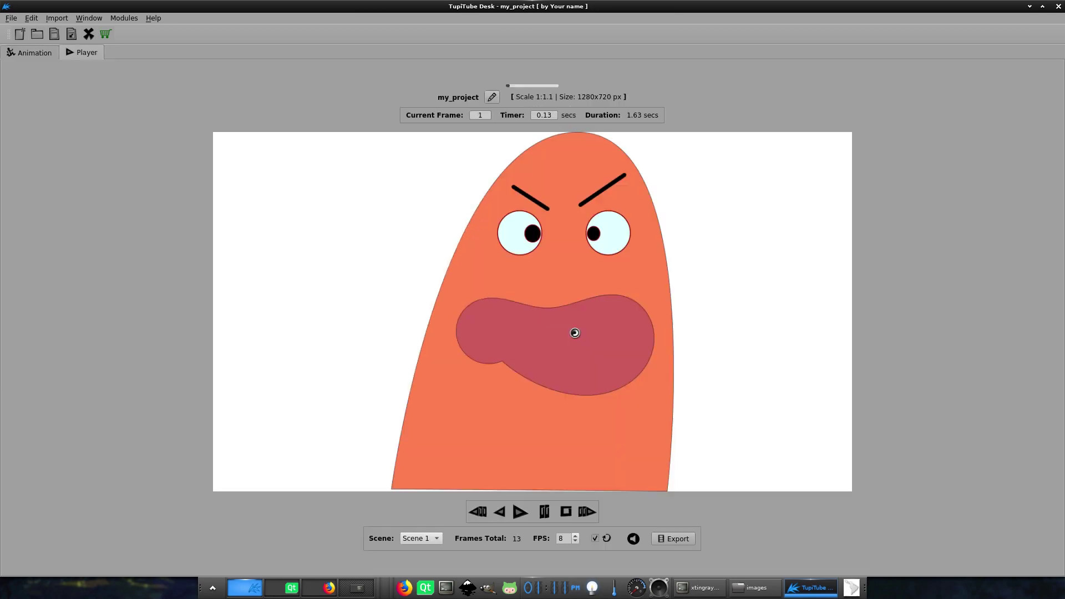
Watch the eyebrowed animation in the Player, then go back to the Animation workspace
{"action": "key", "text": "ctrl+2"}
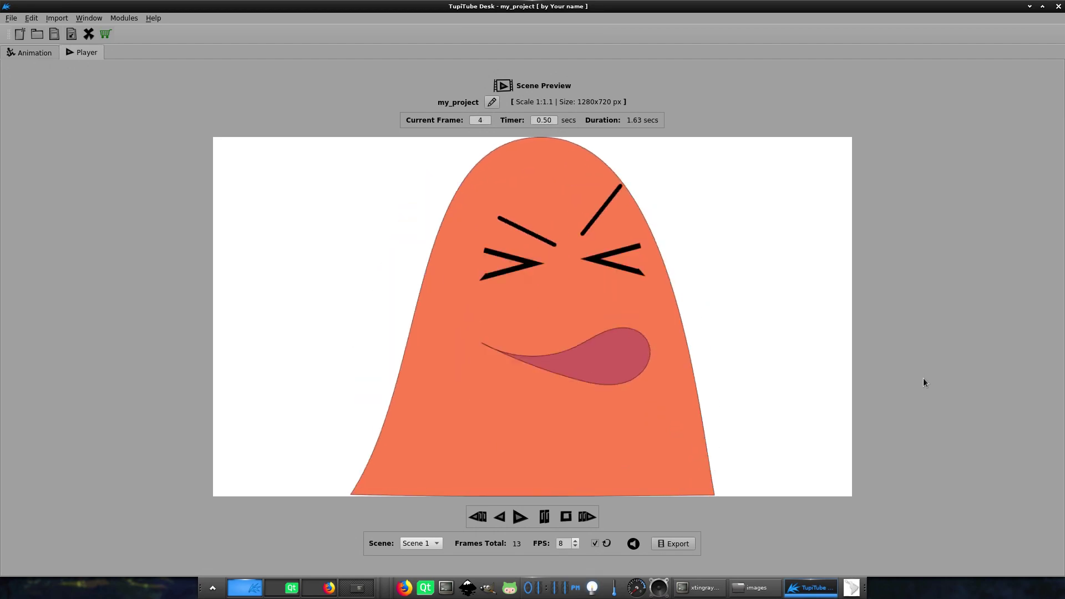
{"action": "key", "text": "ctrl+1"}
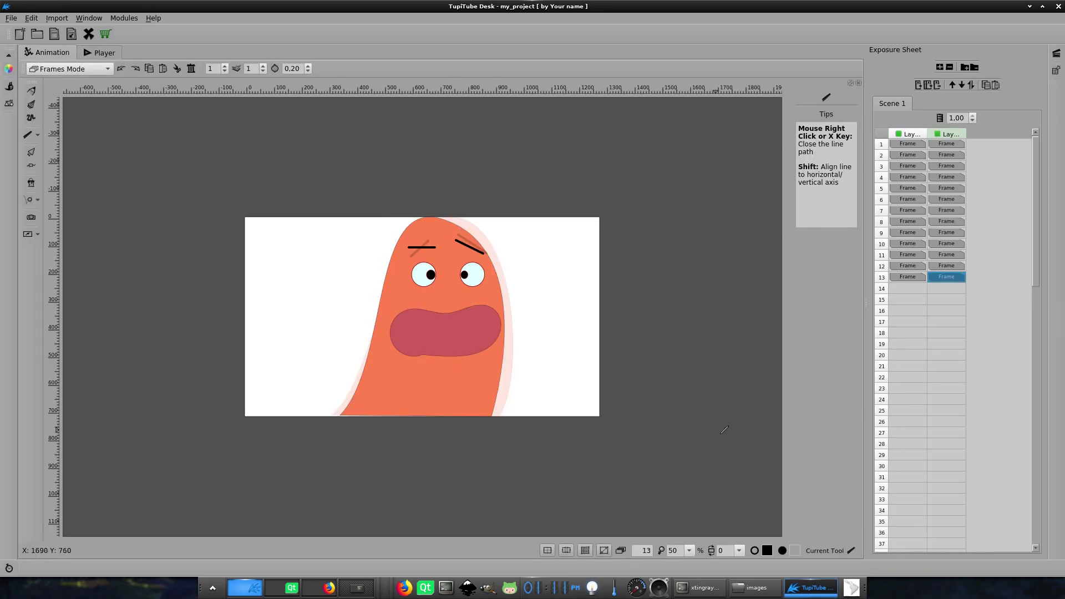
Hide the eyebrow layer, step through the frames, then show the layer again from frame 1
{"action": "left_click", "coordinate": [949, 145]}
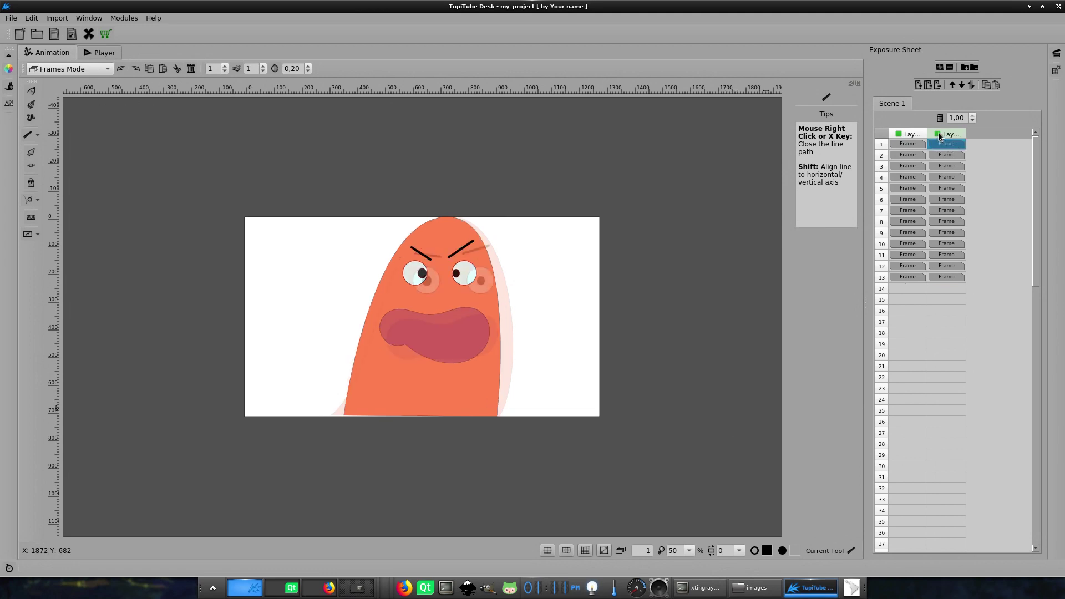
{"action": "left_click", "coordinate": [937, 135]}
{"action": "left_click", "coordinate": [937, 135]}
{"action": "left_click", "coordinate": [944, 143]}
{"action": "key", "text": "Down"}
{"action": "key", "text": "Down"}
{"action": "key", "text": "Down"}
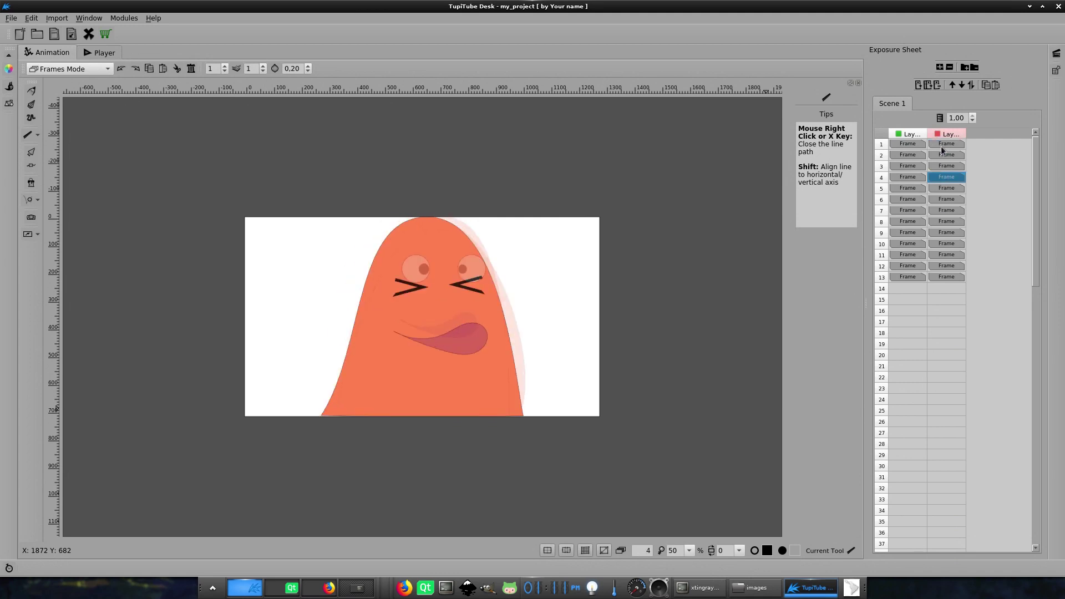
{"action": "left_click", "coordinate": [942, 145]}
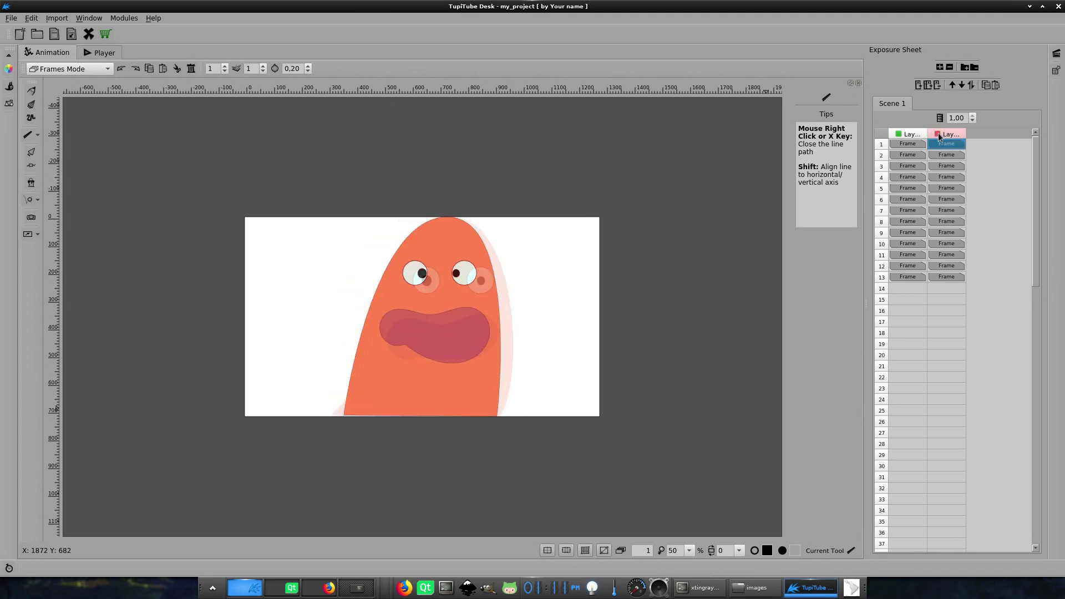
{"action": "left_click", "coordinate": [939, 136]}
{"action": "left_click", "coordinate": [944, 145]}
Preview the scene, then start an MP4 video export with Scene 1 added to the export list
{"action": "key", "text": "ctrl+2"}
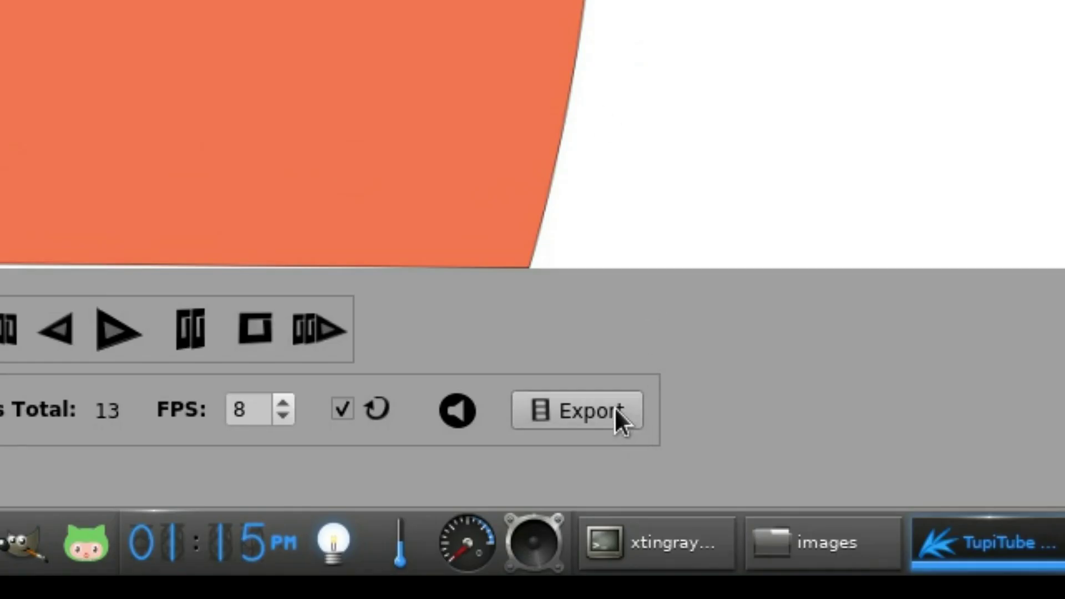
{"action": "left_click", "coordinate": [684, 544]}
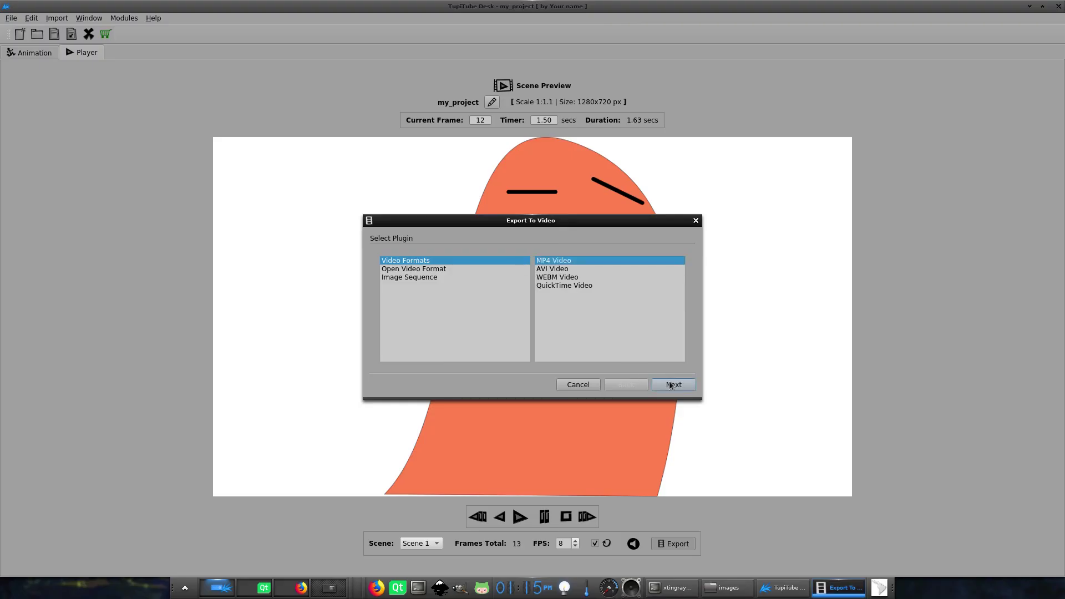
{"action": "left_click", "coordinate": [670, 385]}
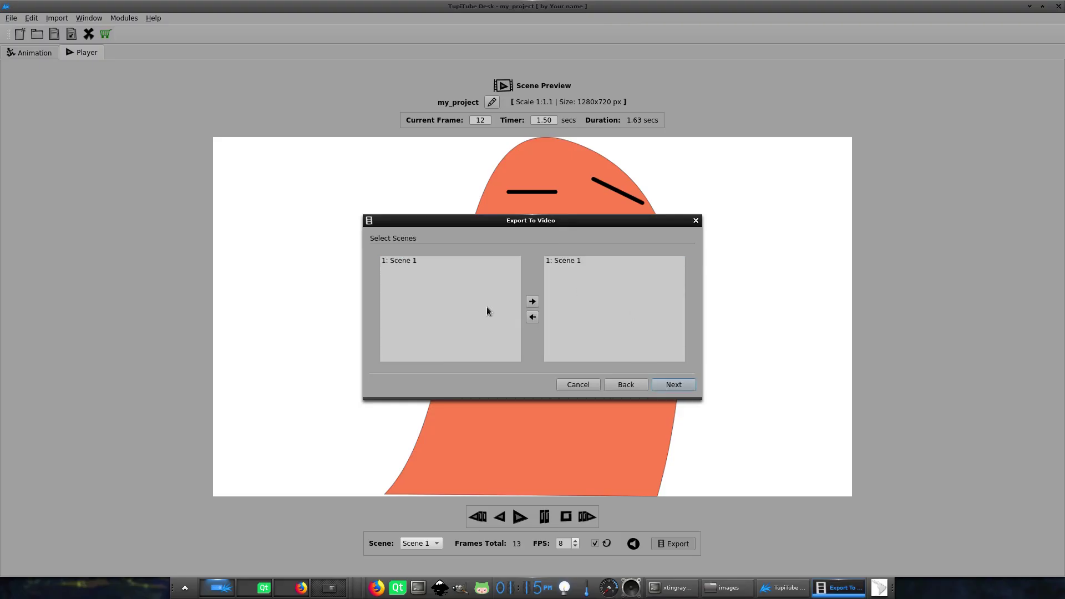
{"action": "left_click", "coordinate": [402, 262]}
{"action": "left_click", "coordinate": [532, 302]}
{"action": "left_click", "coordinate": [685, 385]}
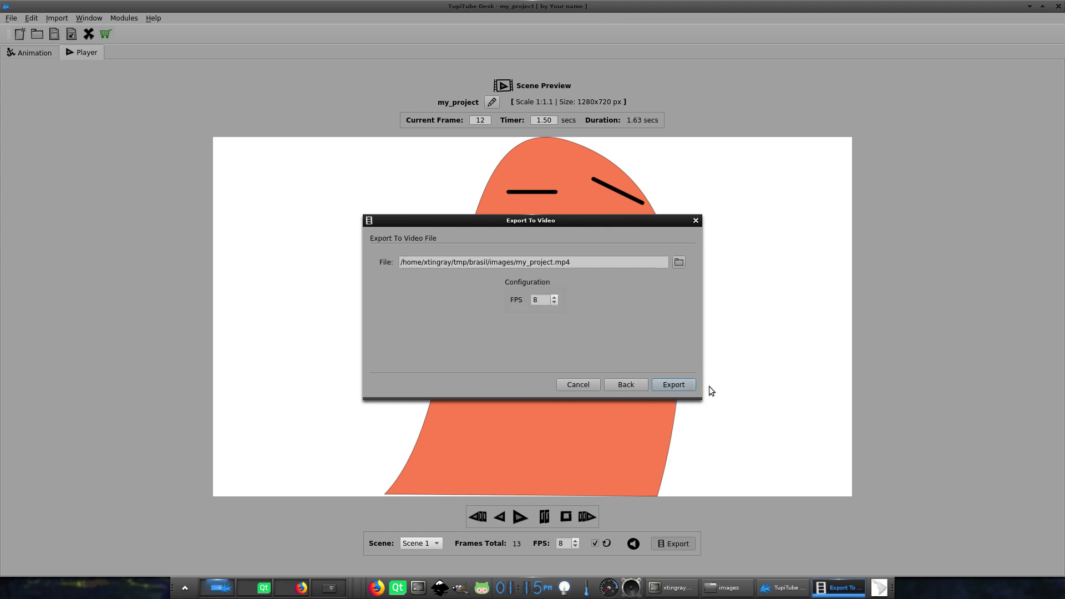
Set the output file to example.mp4 in the brasil folder, replacing the existing file
{"action": "left_click", "coordinate": [679, 264]}
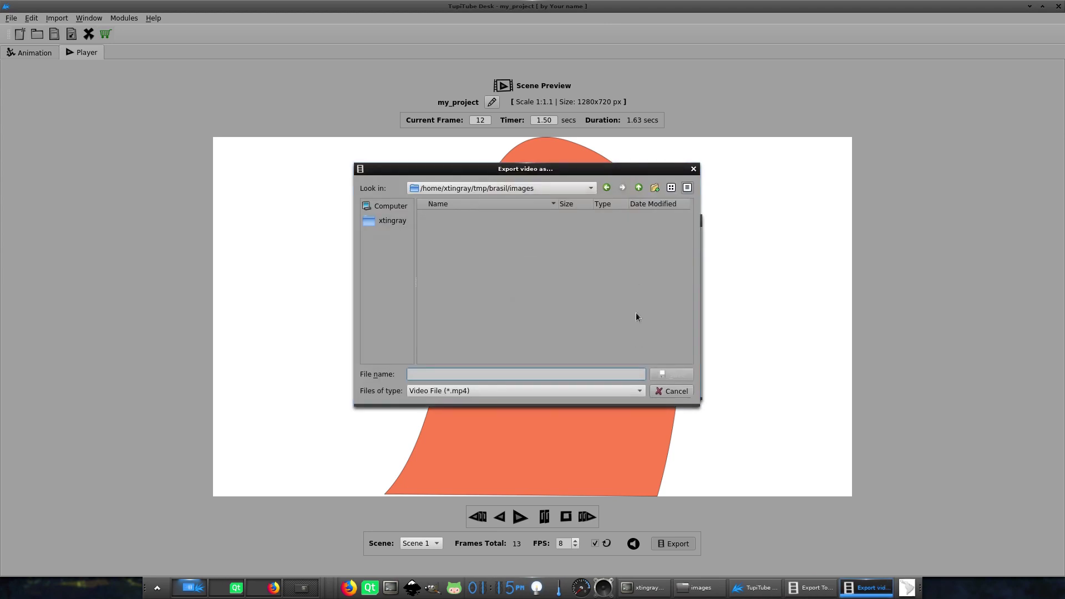
{"action": "left_click", "coordinate": [639, 188]}
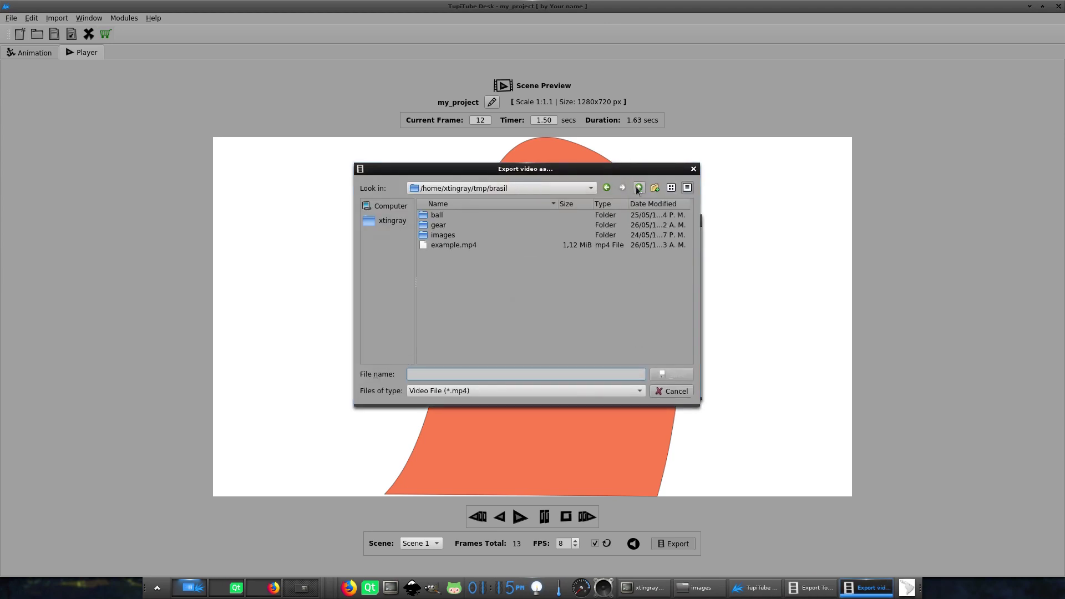
{"action": "left_click", "coordinate": [451, 247]}
{"action": "left_click", "coordinate": [671, 375]}
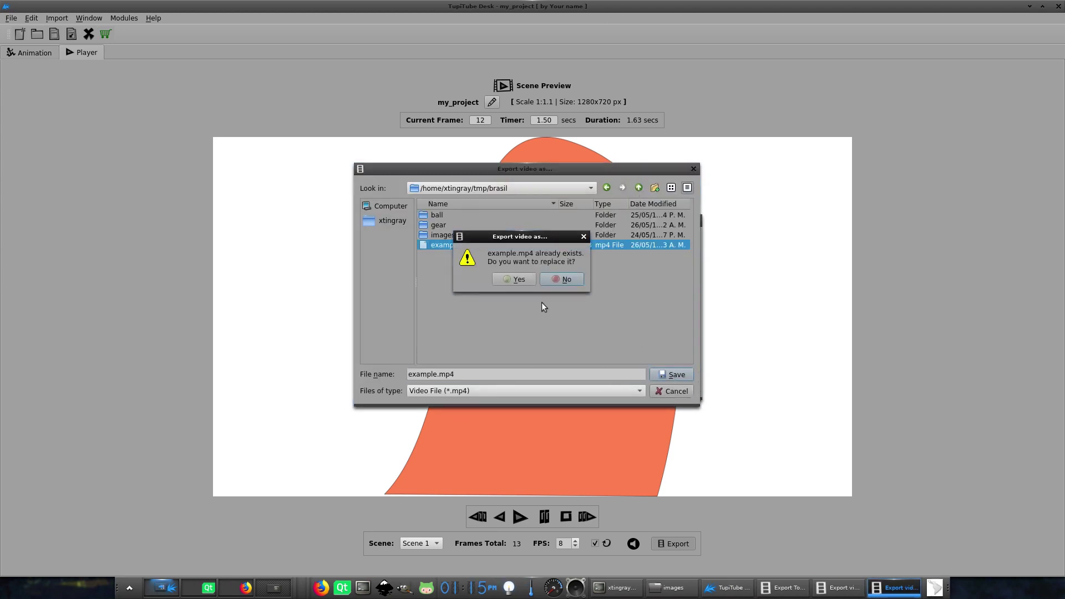
{"action": "left_click", "coordinate": [516, 280]}
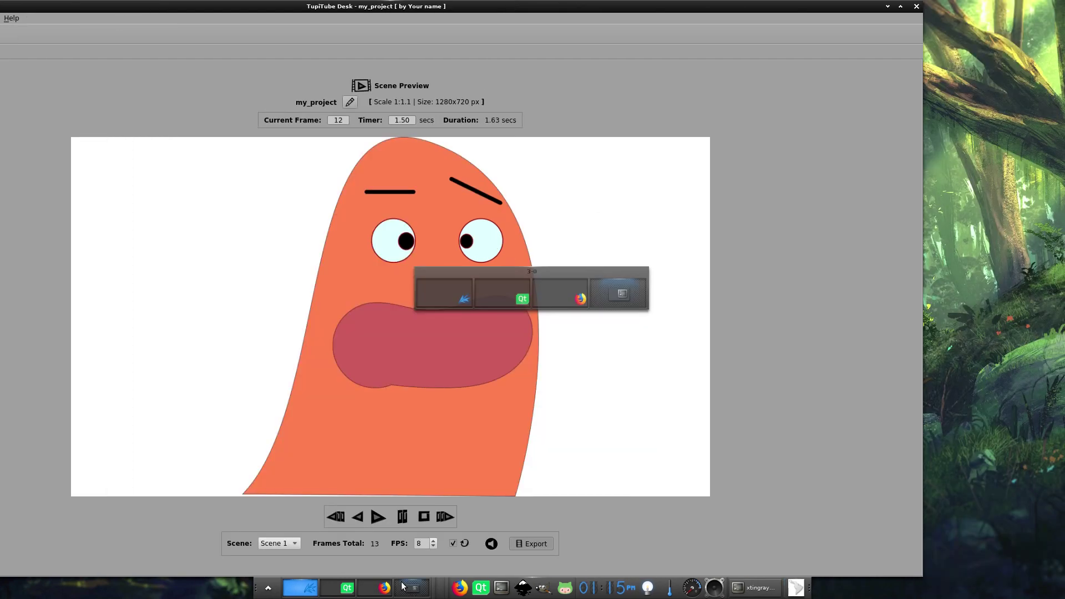
Play the exported video from the terminal with 'mplayer example.mp4'
{"action": "left_click", "coordinate": [358, 589]}
{"action": "type", "text": "mplayer example.mp4"}
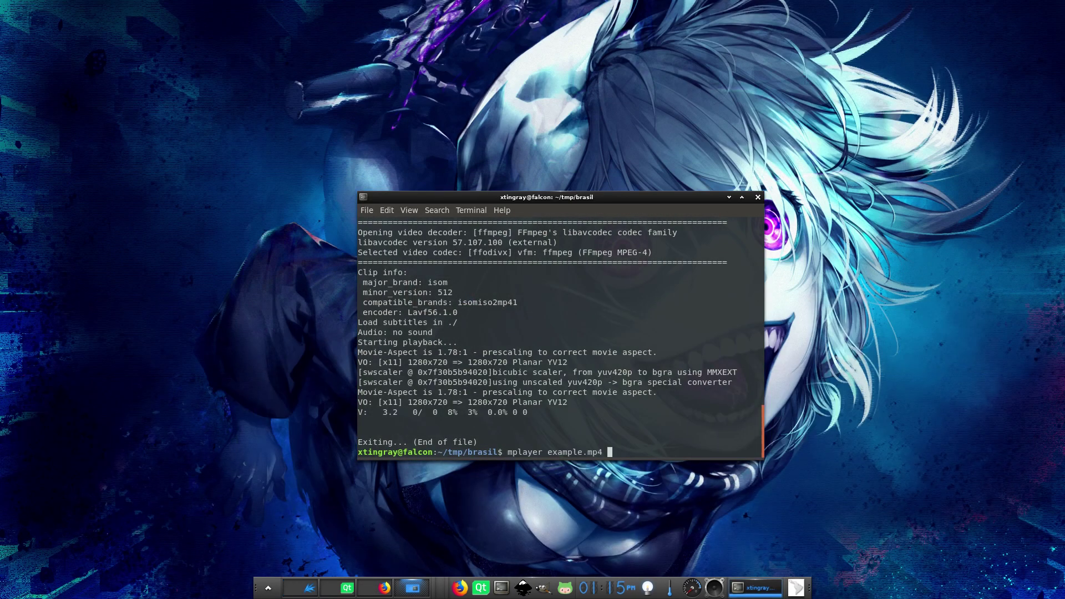
{"action": "key", "text": "Return"}
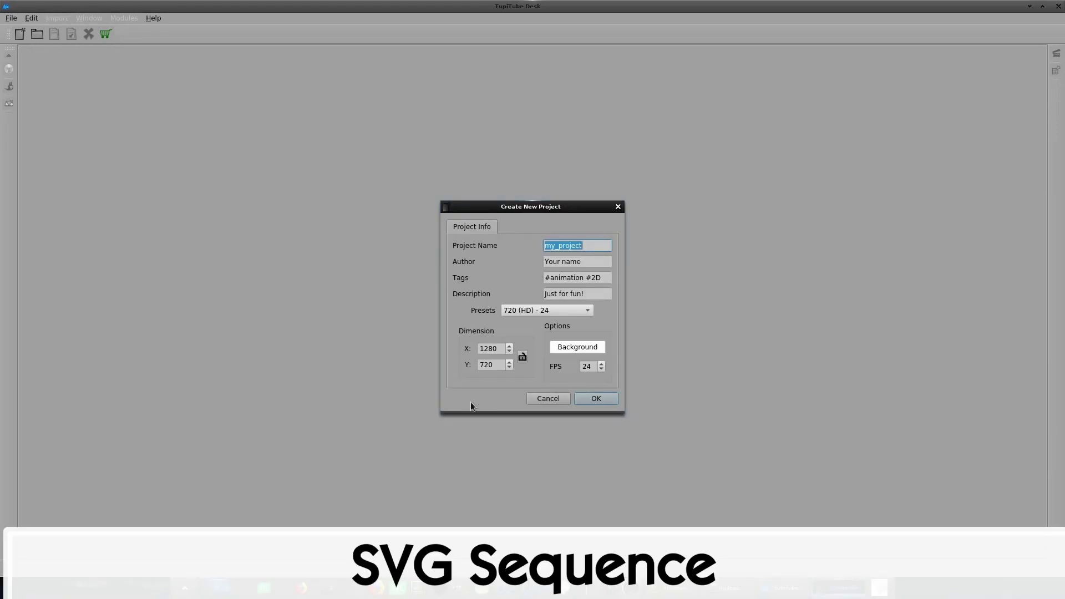
Create the new my_project using the '720 (HD) - 24' preset (1280×720, 24 FPS)
{"action": "left_click", "coordinate": [584, 310]}
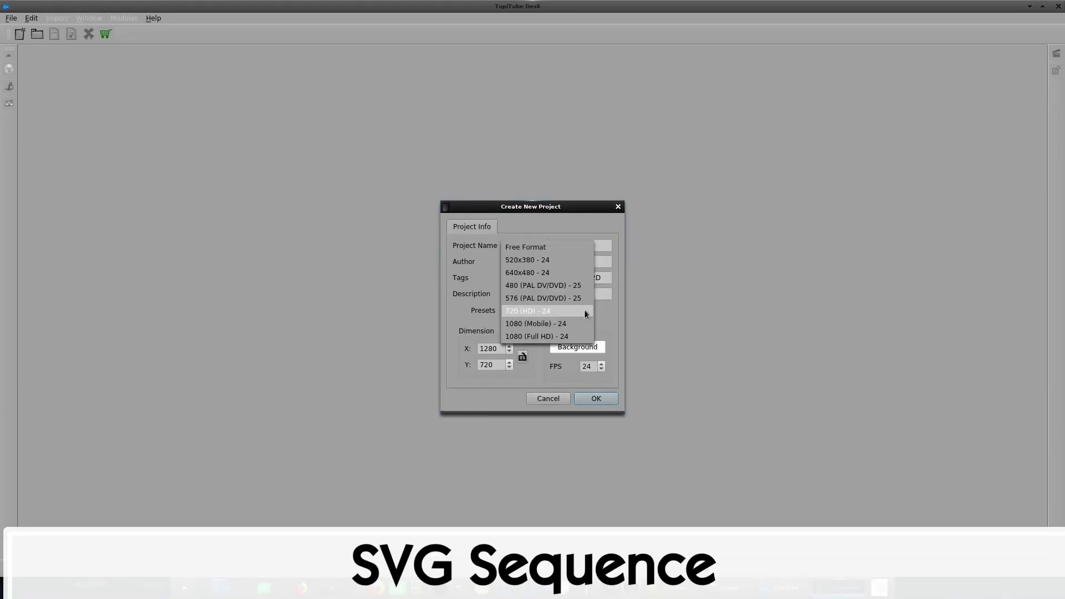
{"action": "left_click", "coordinate": [584, 310]}
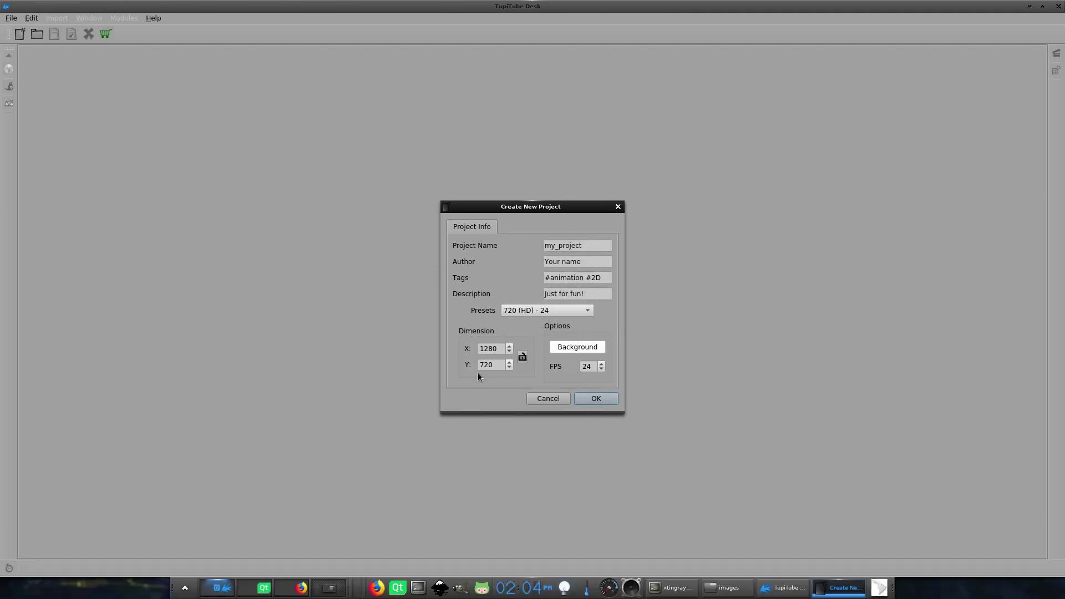
{"action": "left_click", "coordinate": [596, 398]}
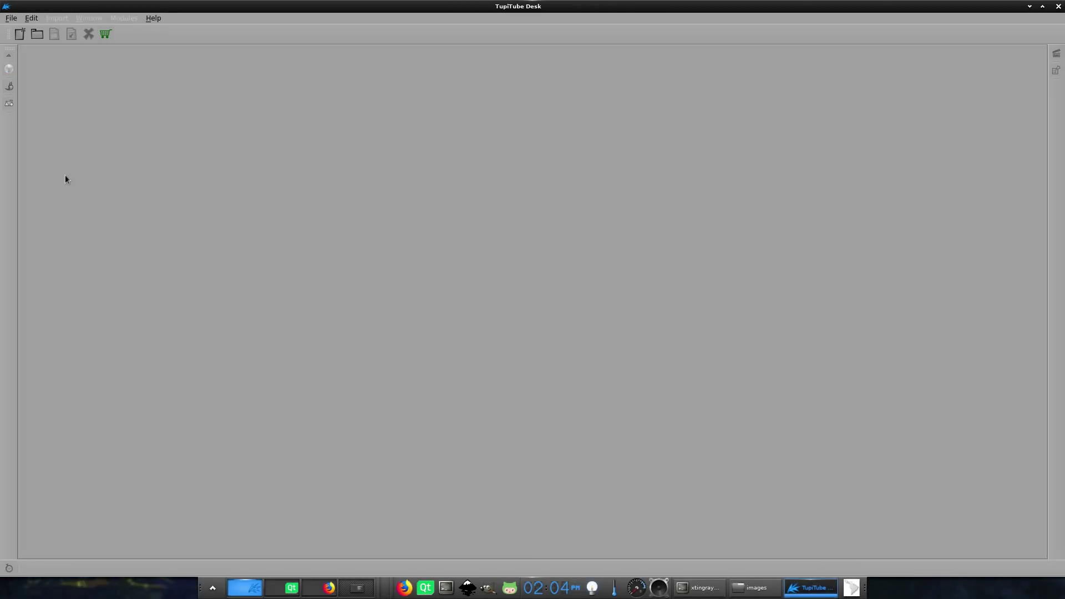
{"action": "left_click", "coordinate": [13, 36]}
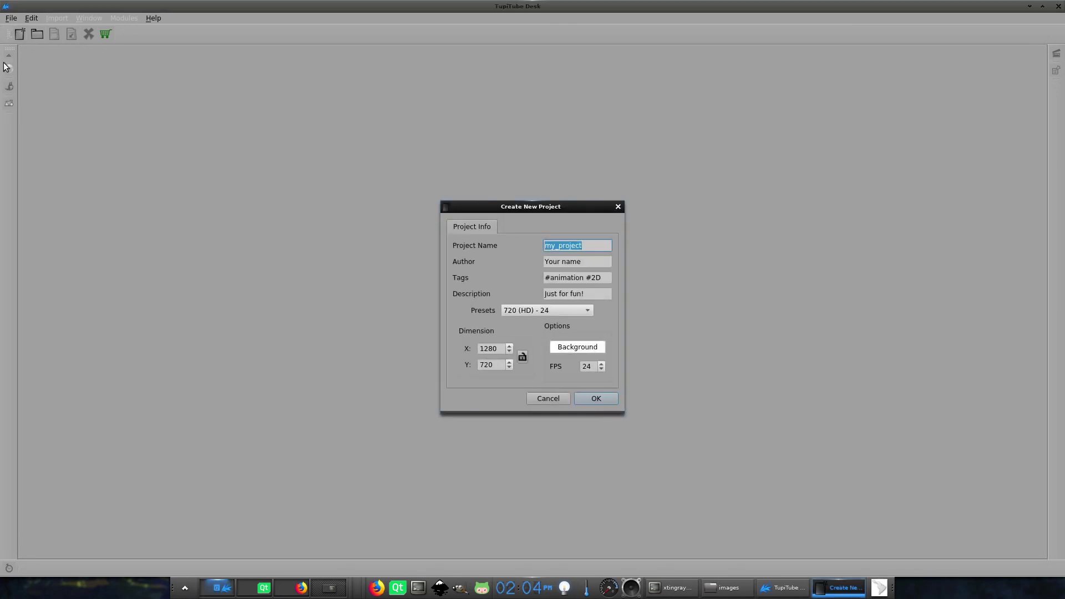
{"action": "left_click", "coordinate": [584, 311]}
{"action": "left_click", "coordinate": [585, 310]}
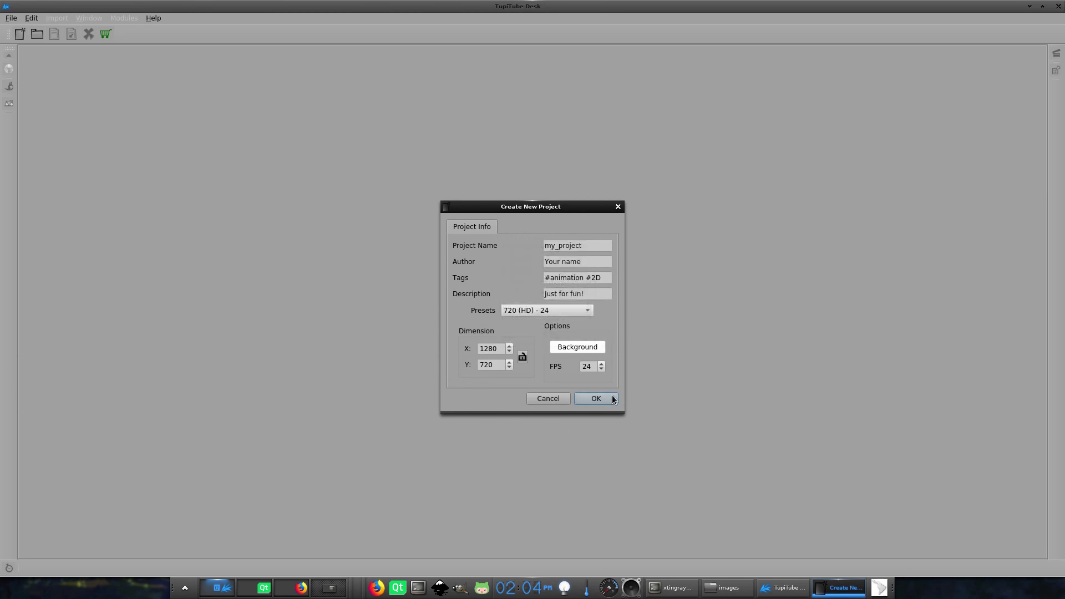
{"action": "key", "text": "Return"}
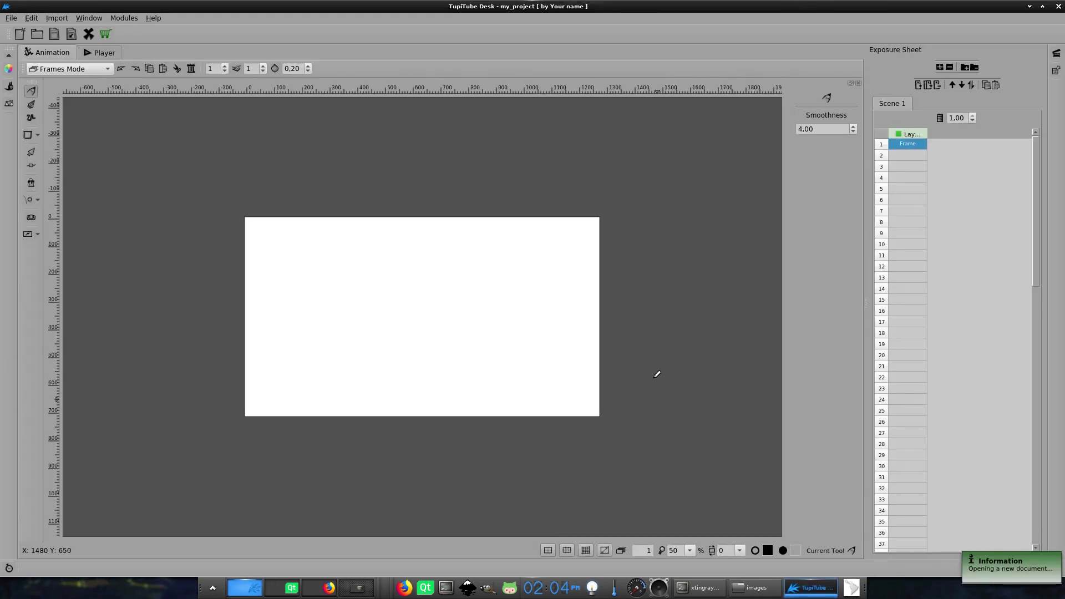
From the Library, import the gear folder as an SVG sequence, loading all 36 files
{"action": "left_click", "coordinate": [8, 103]}
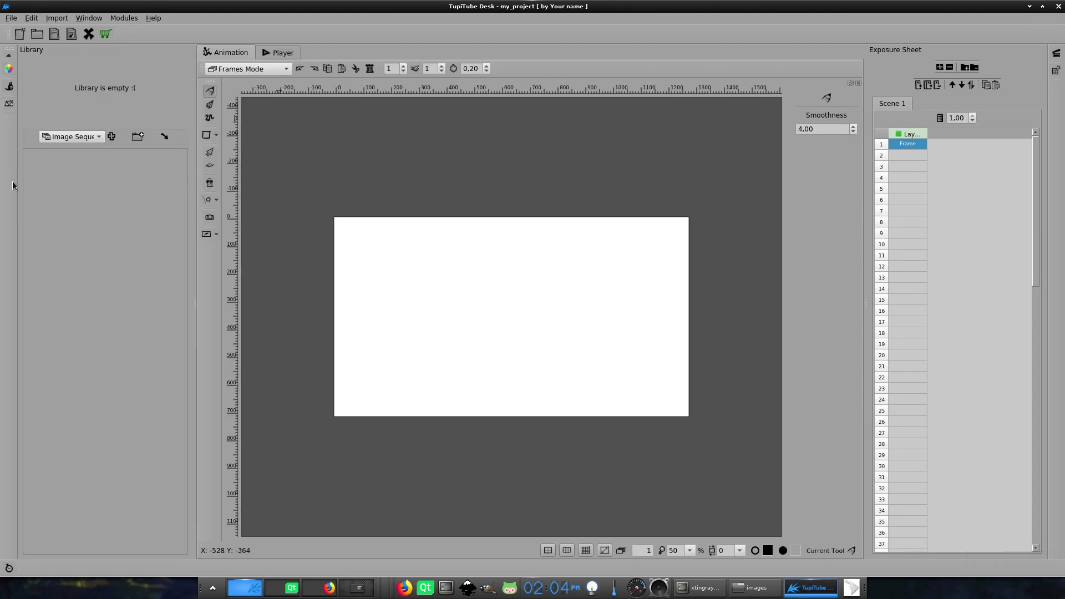
{"action": "left_click", "coordinate": [99, 136]}
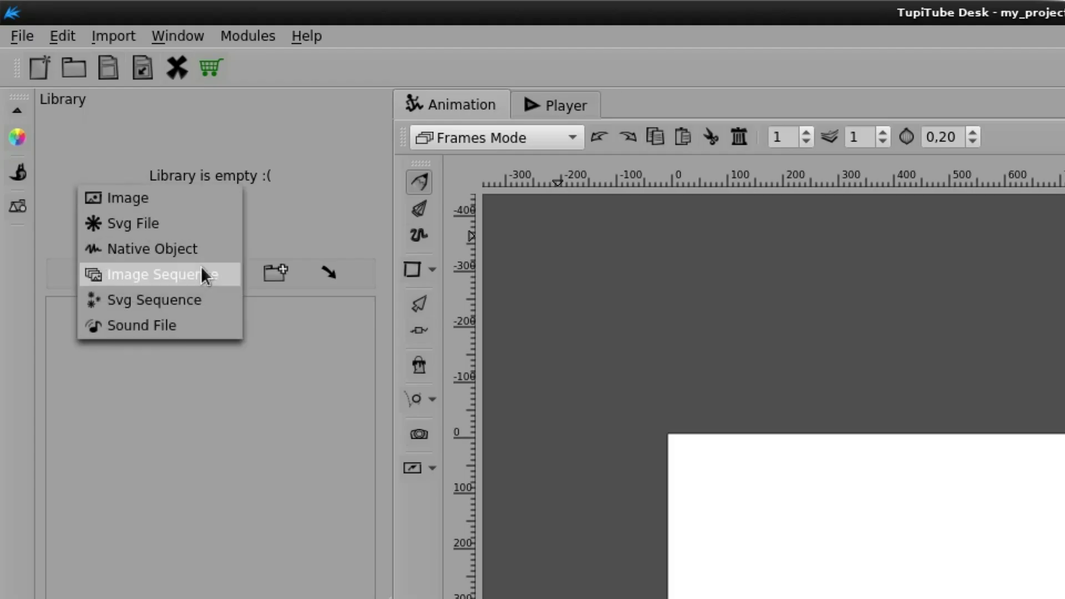
{"action": "left_click", "coordinate": [221, 298]}
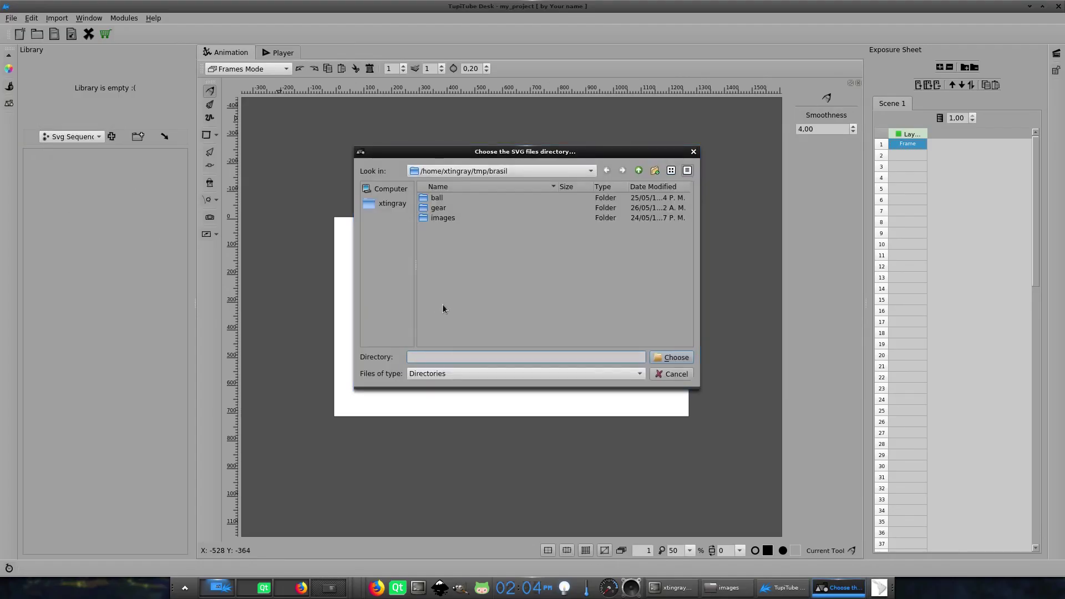
{"action": "left_click", "coordinate": [442, 208]}
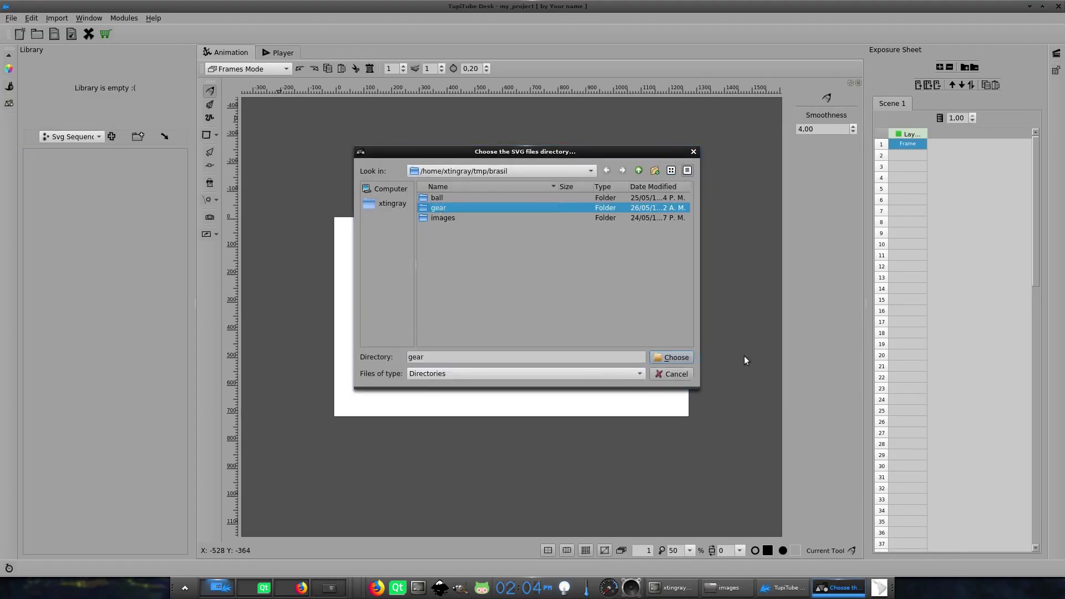
{"action": "left_click", "coordinate": [679, 359]}
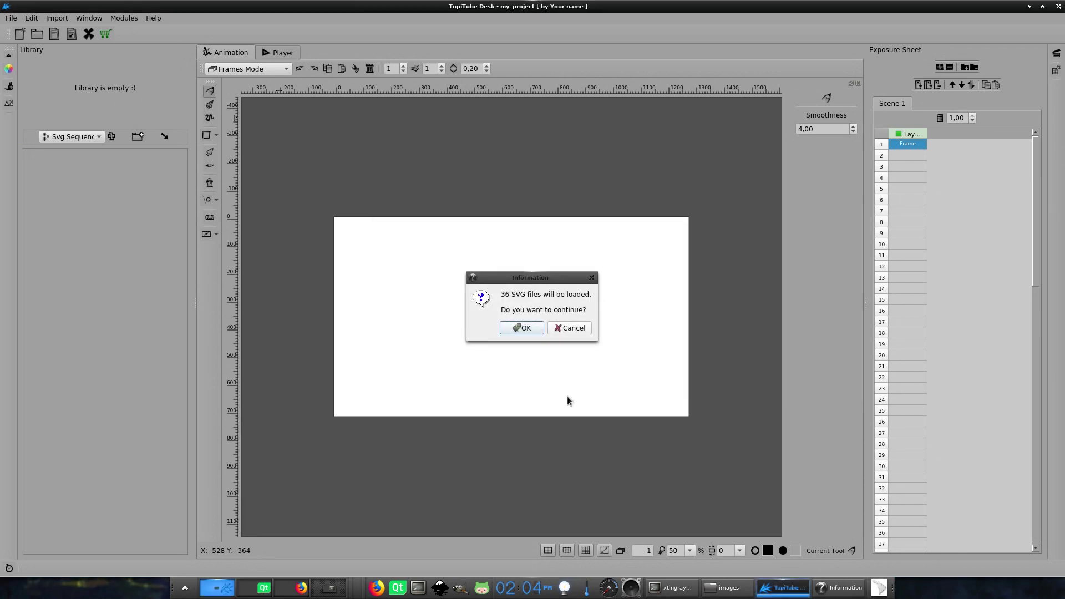
{"action": "left_click", "coordinate": [535, 330]}
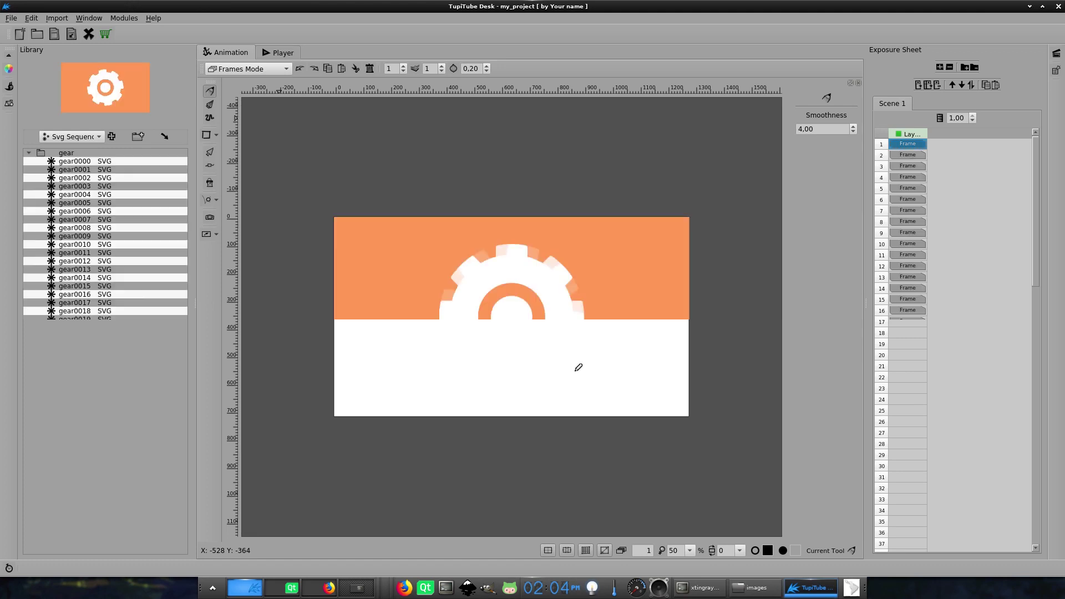
Step through the gear images from gear0000, then through the frames to check the rotation
{"action": "left_click", "coordinate": [70, 163]}
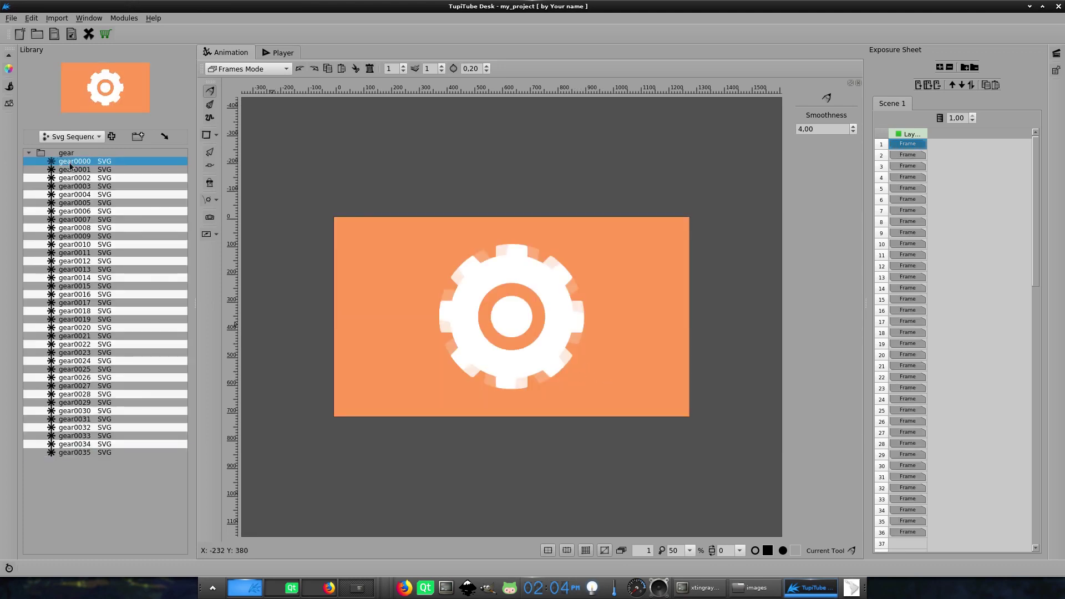
{"action": "key", "text": "Down"}
{"action": "key", "text": "Down"}
{"action": "key", "text": "Down"}
{"action": "key", "text": "Down"}
{"action": "key", "text": "Down"}
{"action": "key", "text": "Down"}
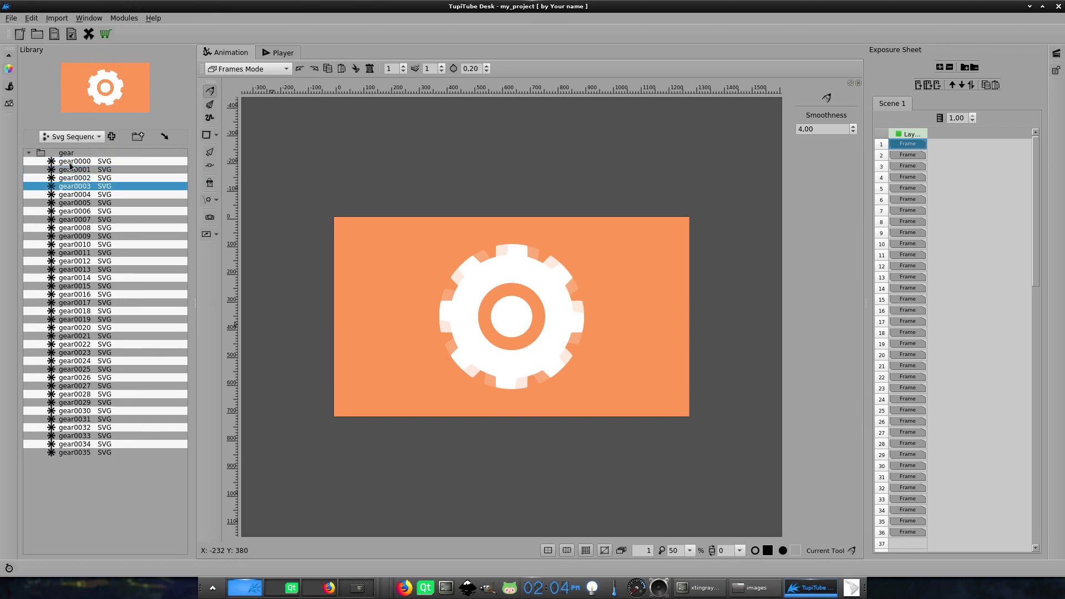
{"action": "key", "text": "Down"}
{"action": "key", "text": "Down"}
{"action": "key", "text": "Down"}
{"action": "key", "text": "Down"}
{"action": "key", "text": "Down"}
{"action": "key", "text": "Down"}
{"action": "key", "text": "Down"}
{"action": "key", "text": "Down"}
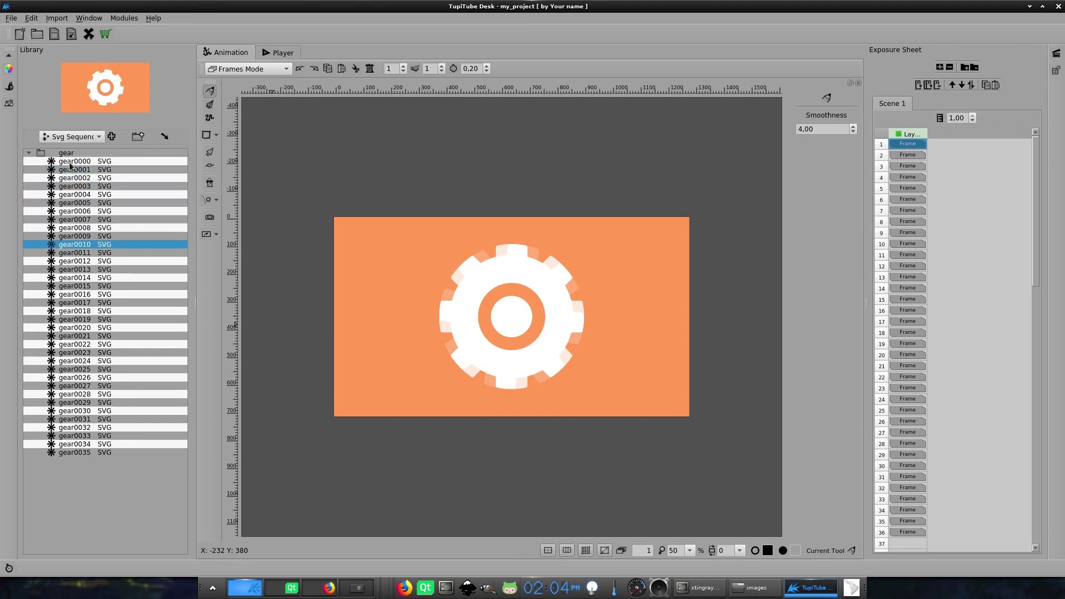
{"action": "key", "text": "Down"}
{"action": "key", "text": "Down"}
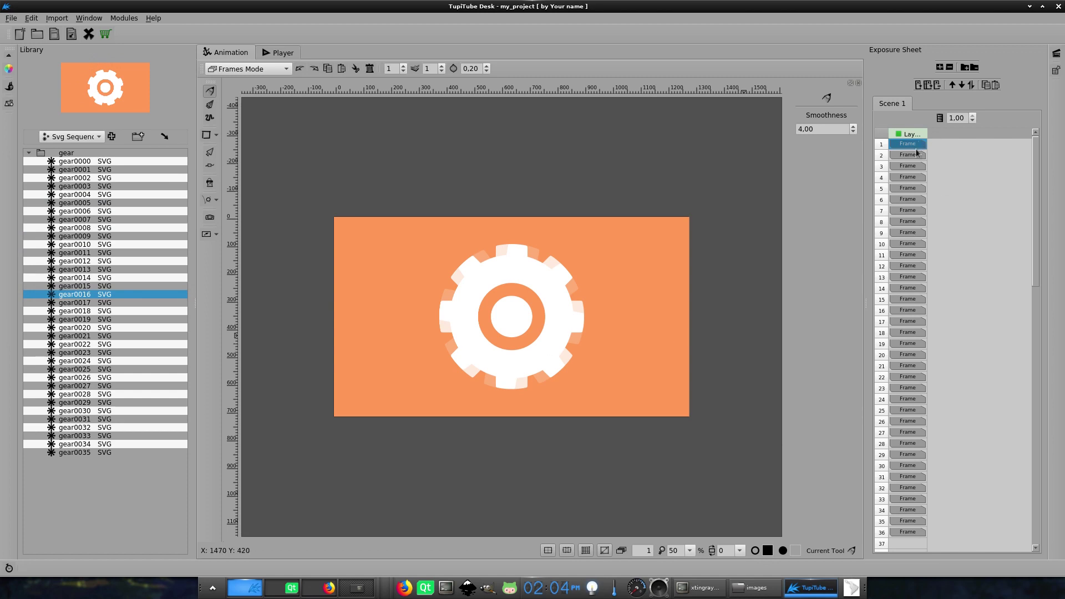
{"action": "key", "text": "Down"}
{"action": "key", "text": "Down"}
{"action": "key", "text": "Down"}
{"action": "key", "text": "Down"}
{"action": "key", "text": "Down"}
{"action": "key", "text": "Down"}
{"action": "key", "text": "Down"}
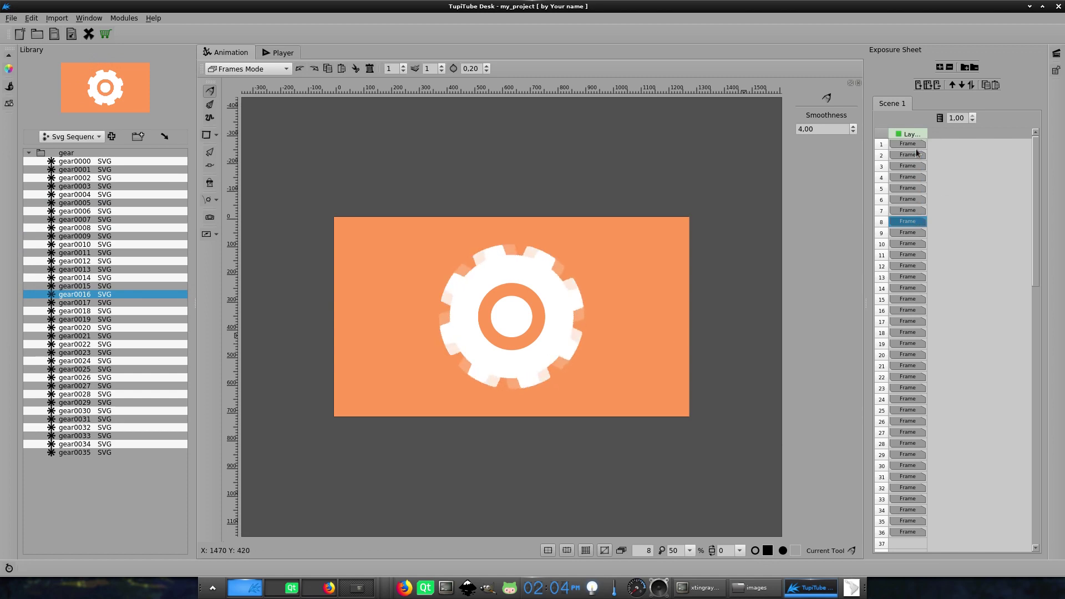
{"action": "key", "text": "Down"}
{"action": "key", "text": "Down"}
{"action": "key", "text": "Down"}
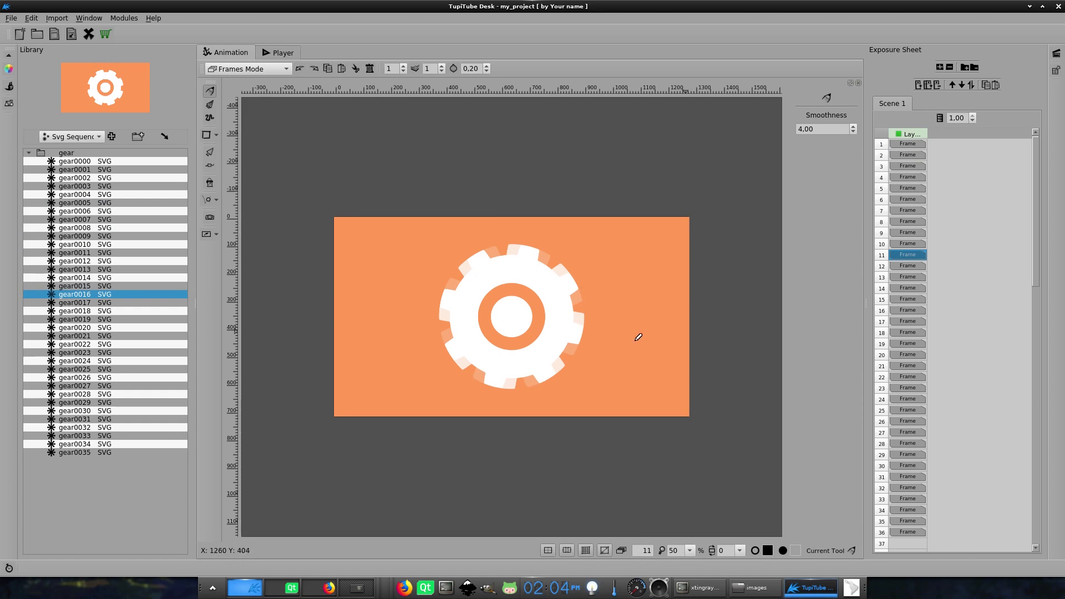
{"action": "key", "text": "ctrl+2"}
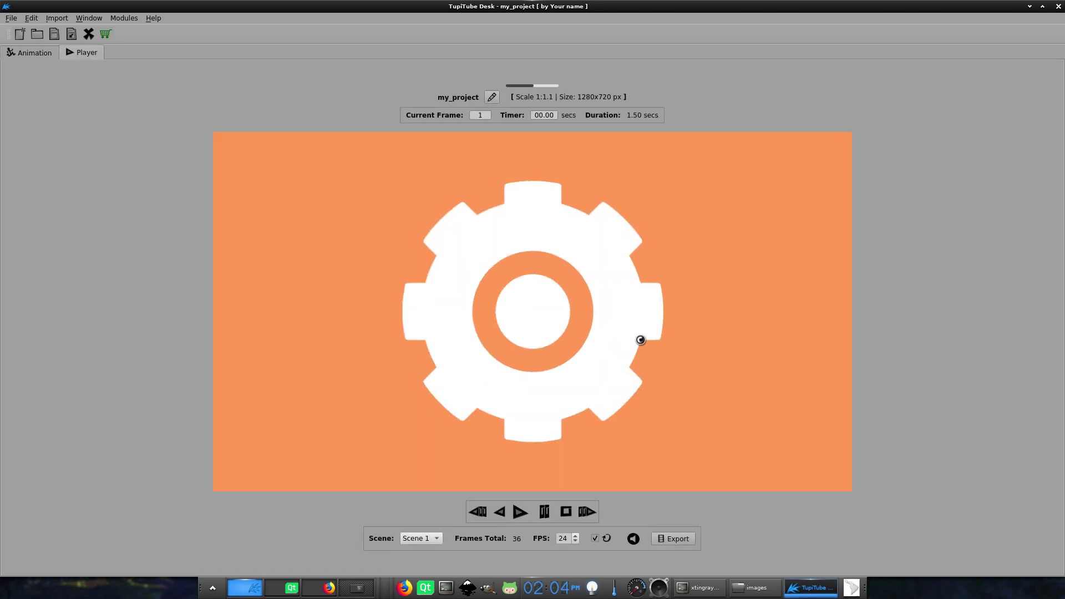